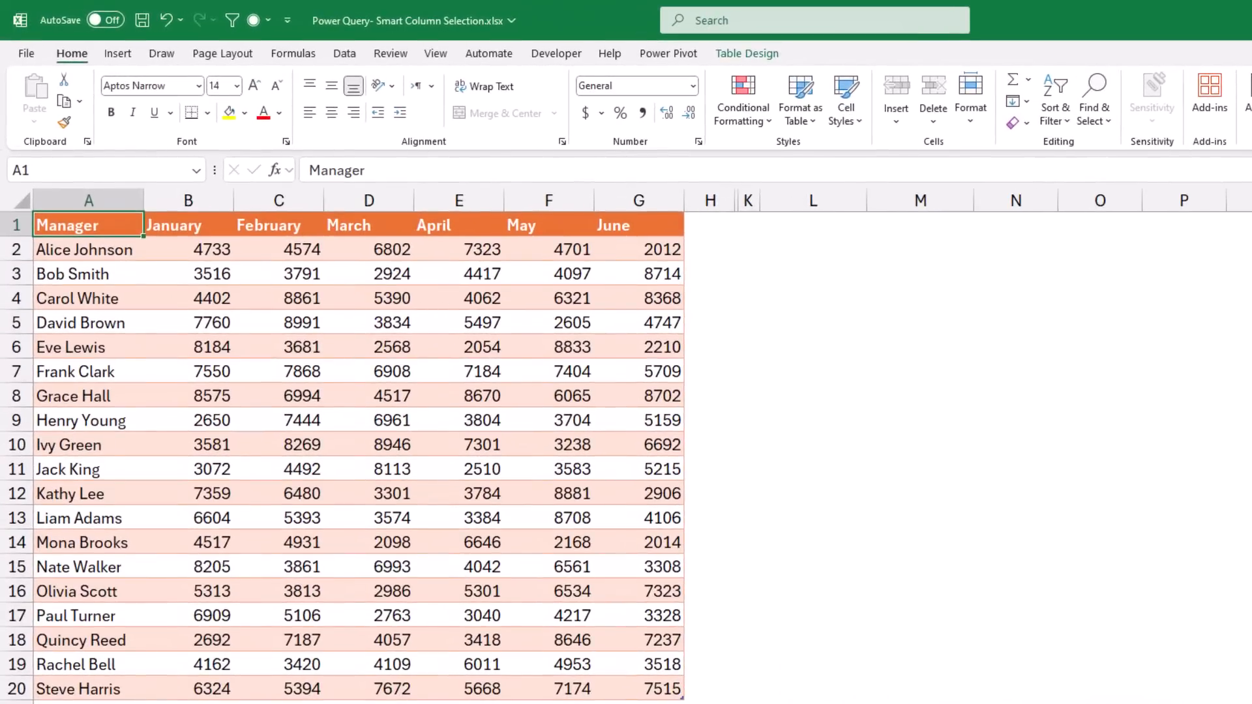
key("ctrl+shift+Down")
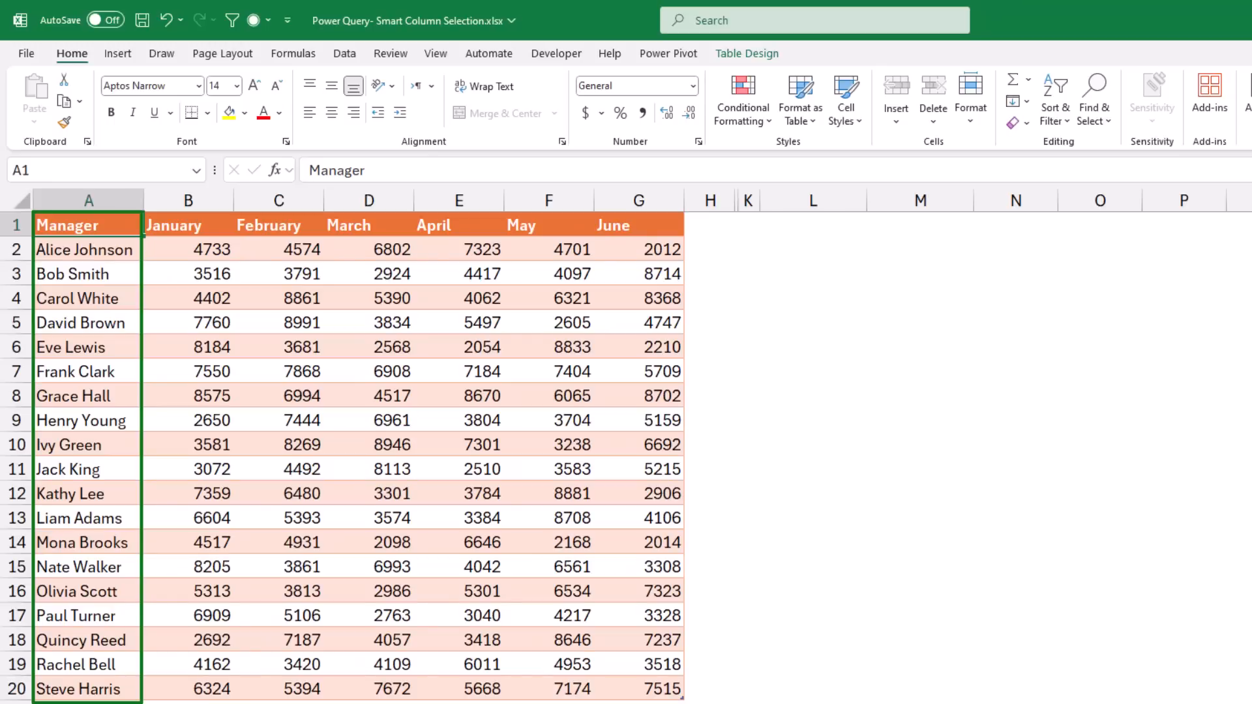
key("ctrl+shift+Up")
key("ctrl+shift+Right")
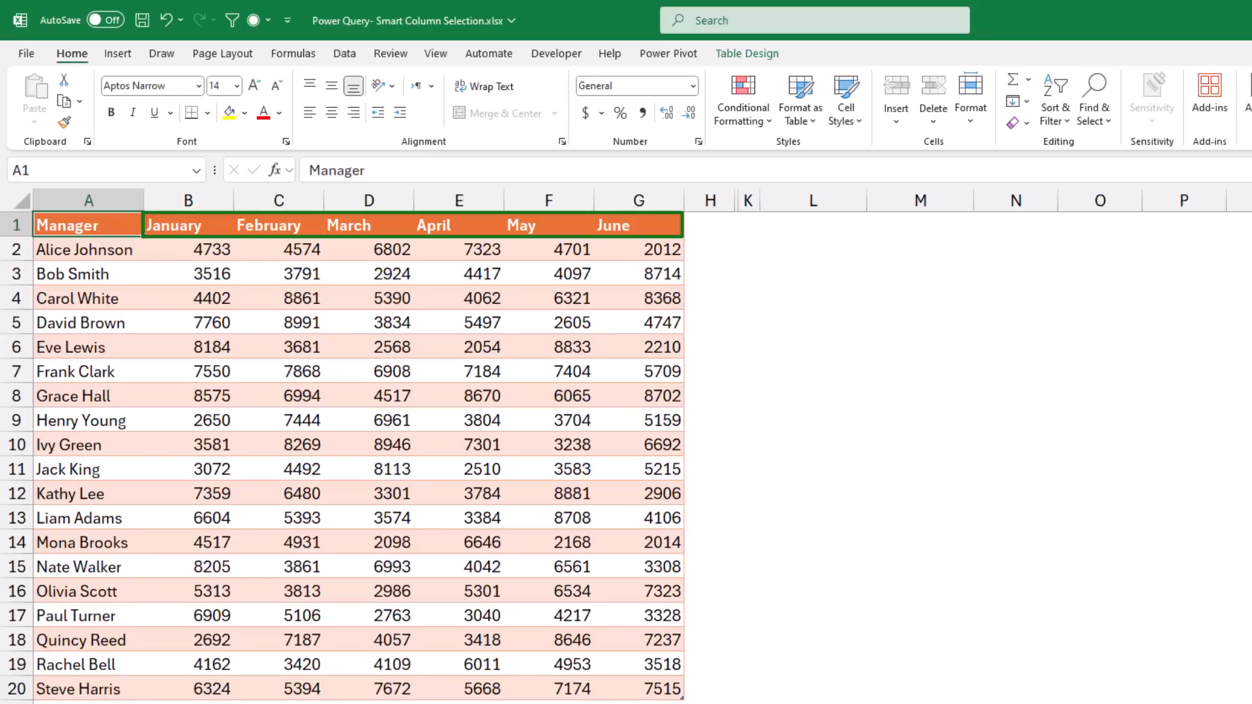
key("ctrl+shift+Left")
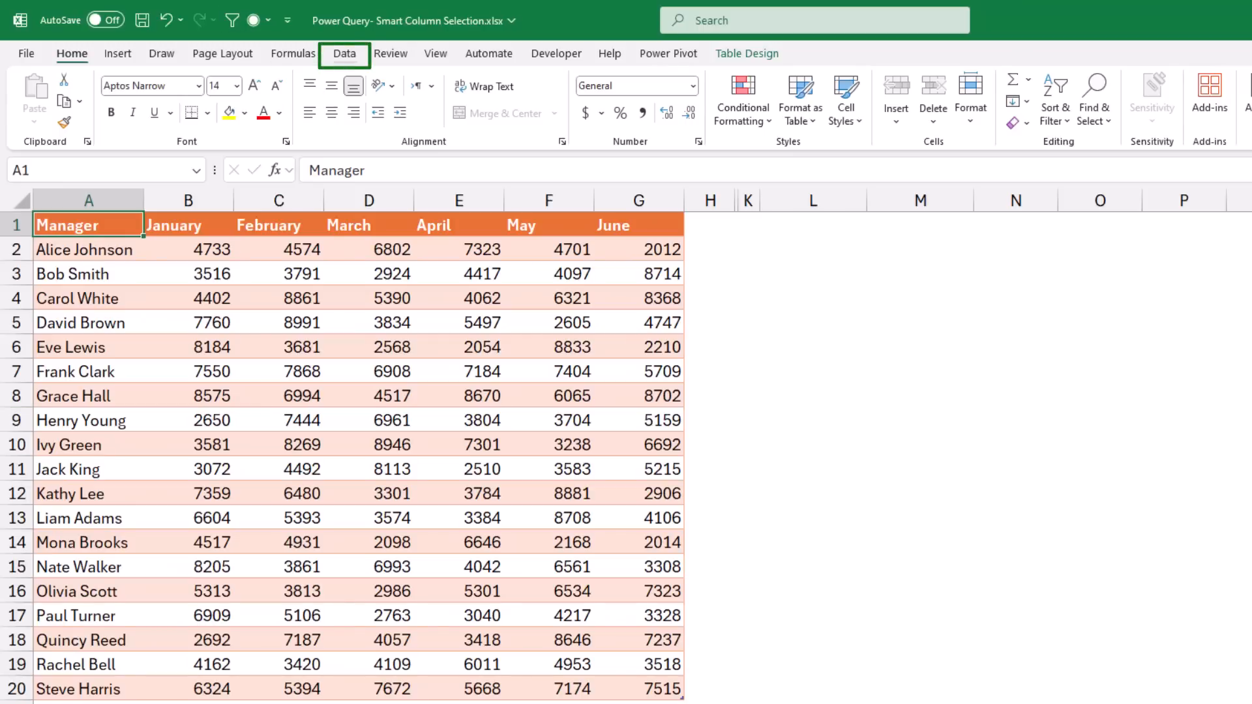
- Open the Sales table in the Power Query Editor and add a column summing January through June
left_click(345, 54)
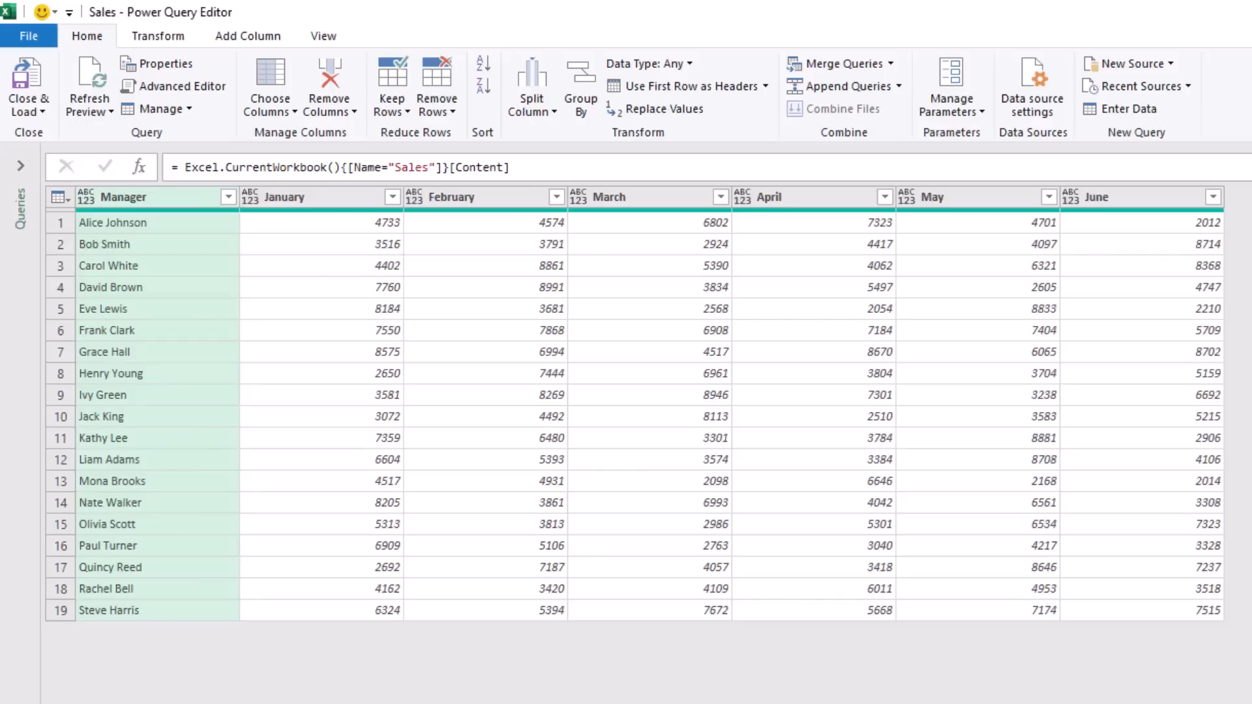
left_click(313, 197)
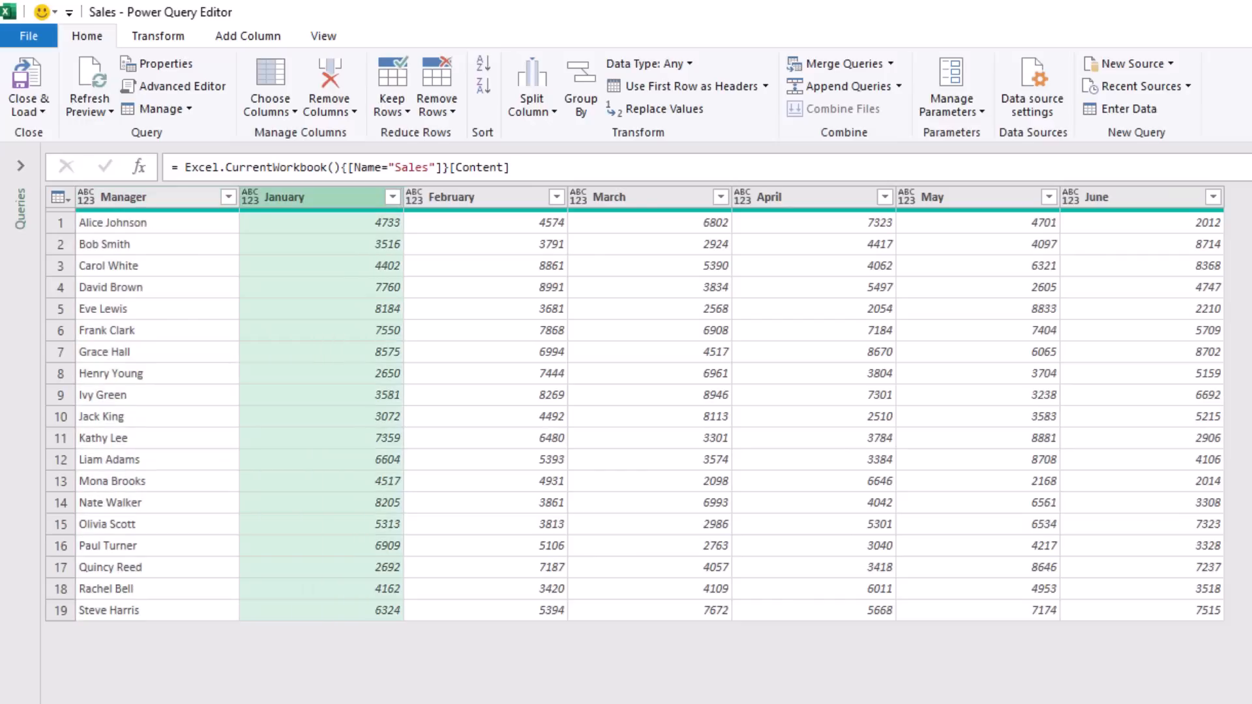
left_click(1109, 197, "shift")
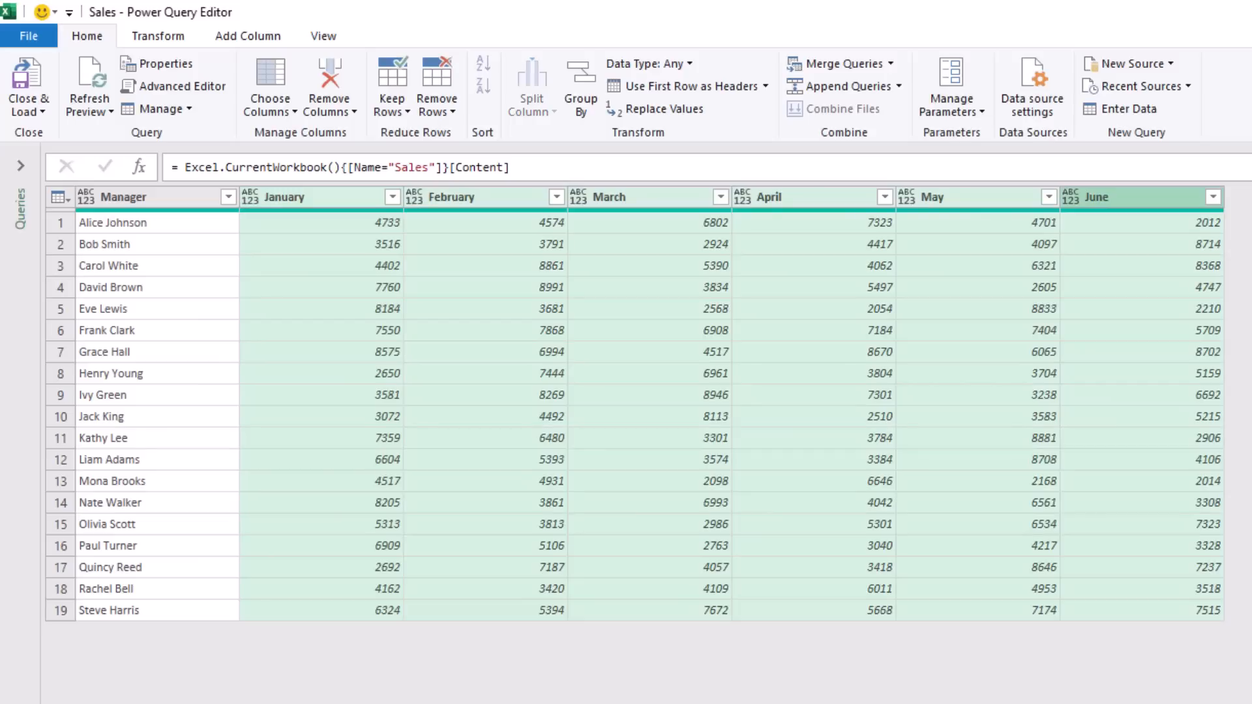
left_click(248, 36)
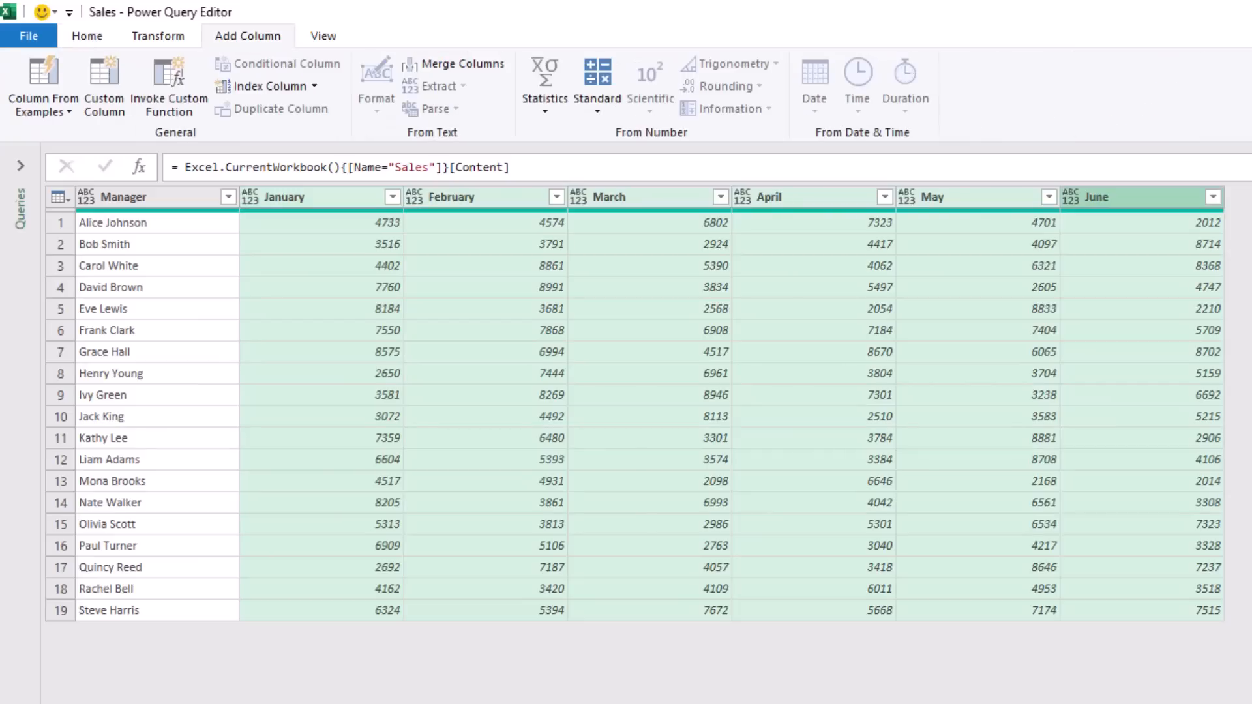
left_click(544, 85)
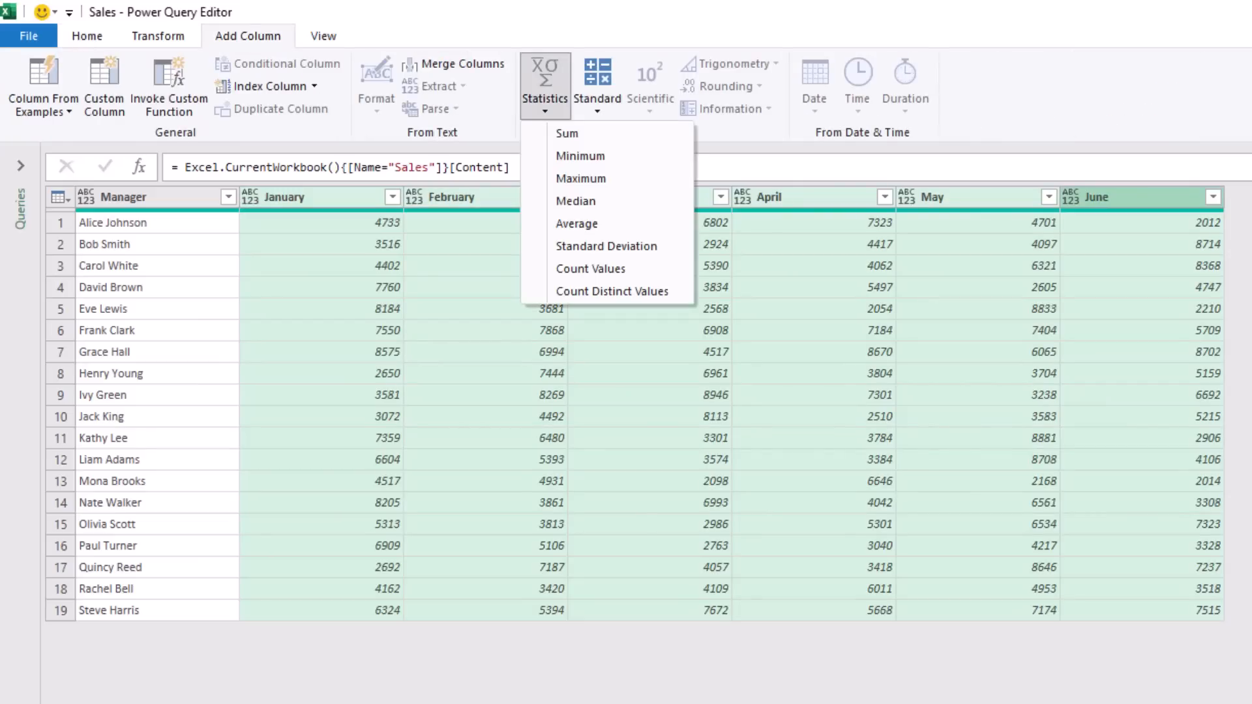
left_click(567, 133)
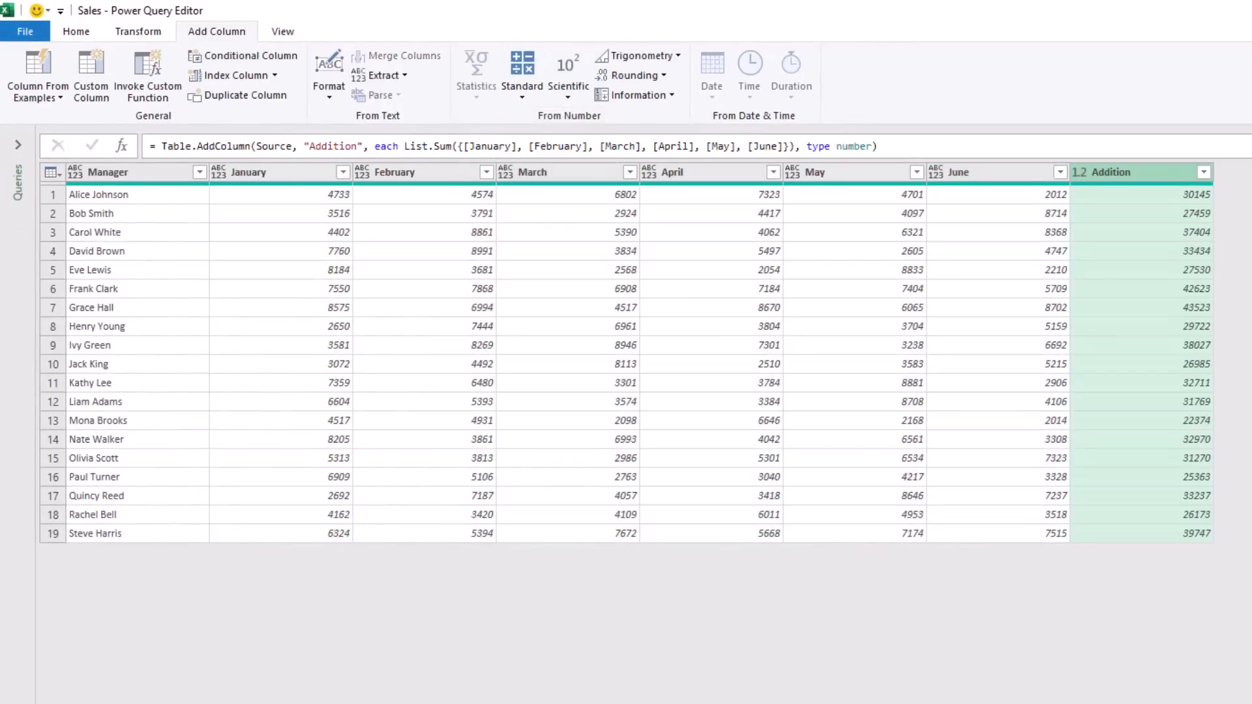
- Rename the new sum column to Total
key("F2")
type("Total")
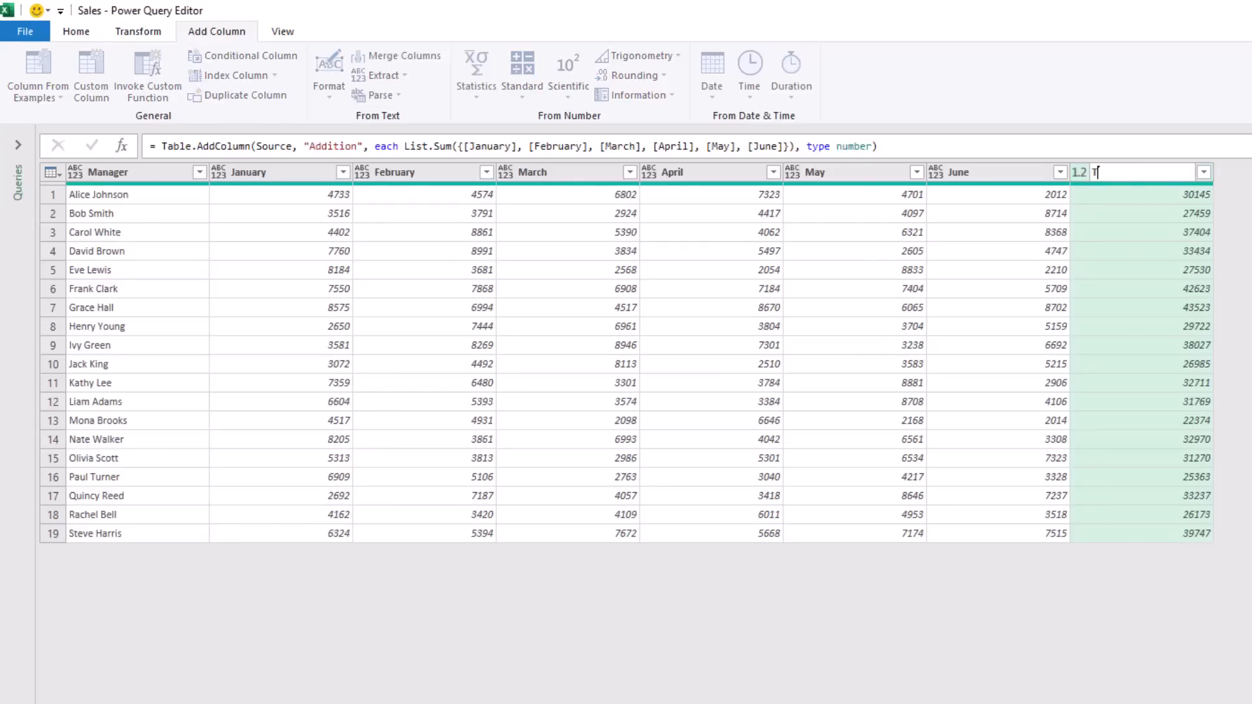
key("Return")
- Add a column with the average of the January through June columns
left_click(274, 173)
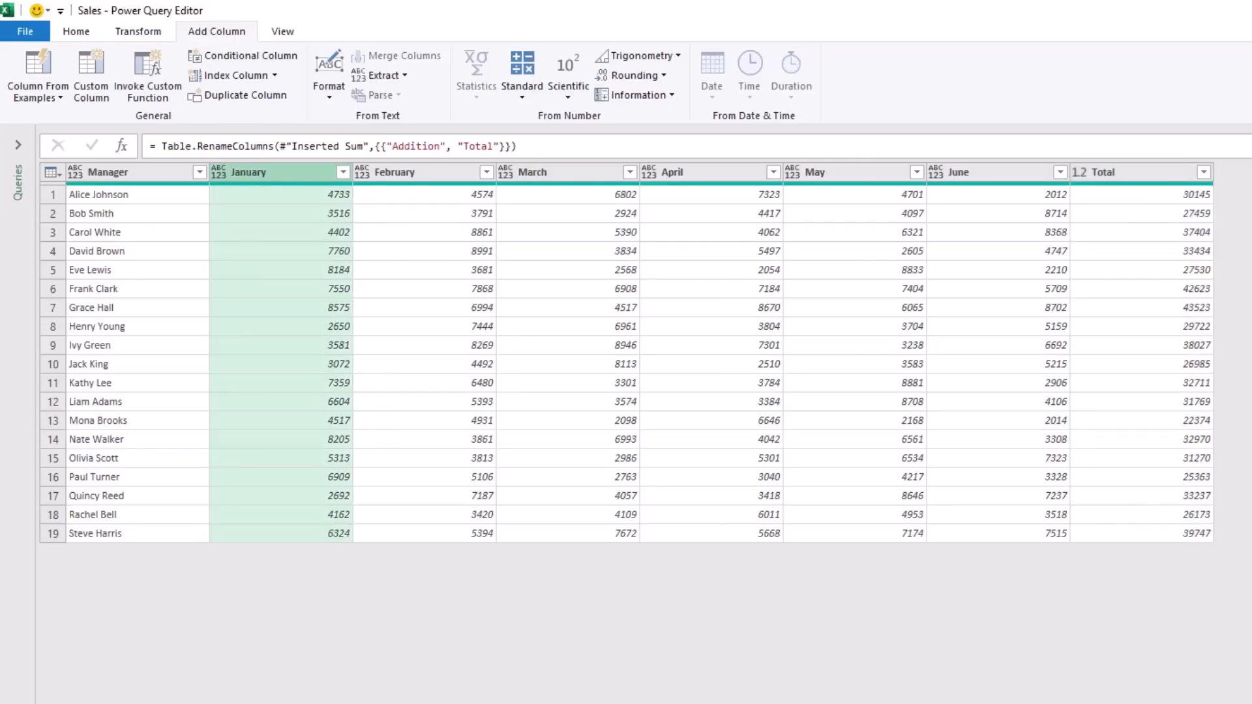
left_click(992, 173, "shift")
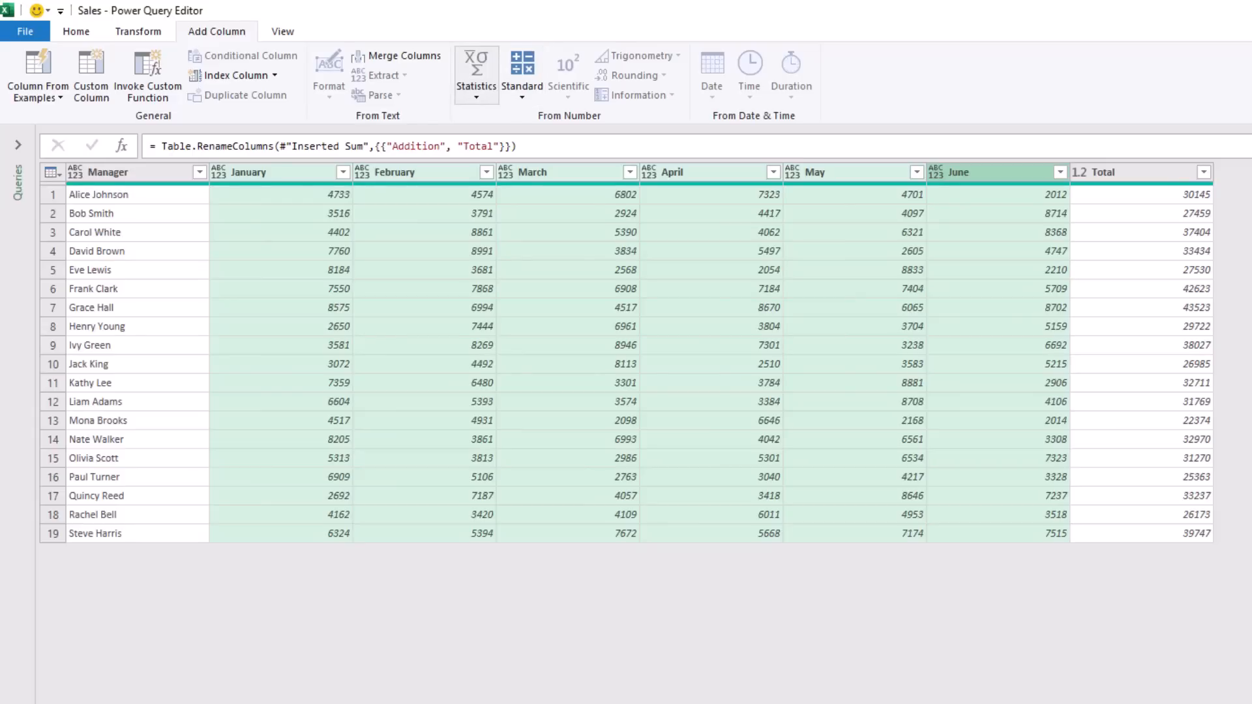
left_click(476, 82)
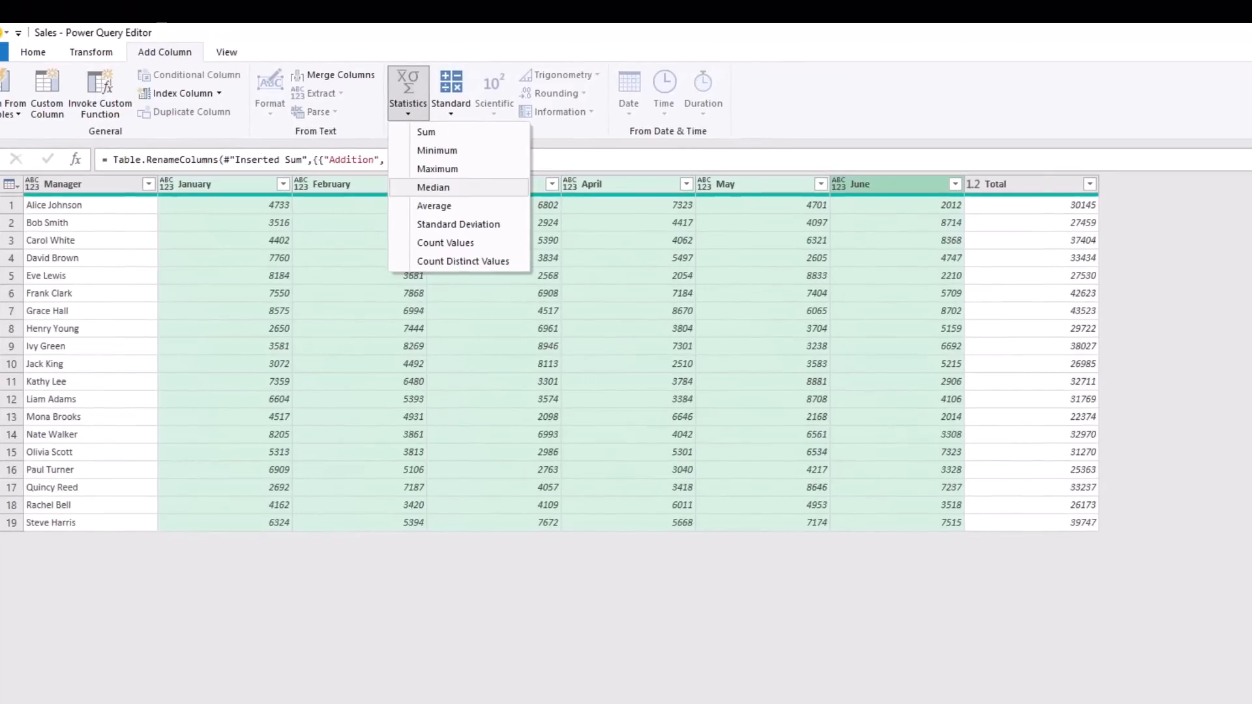
left_click(434, 206)
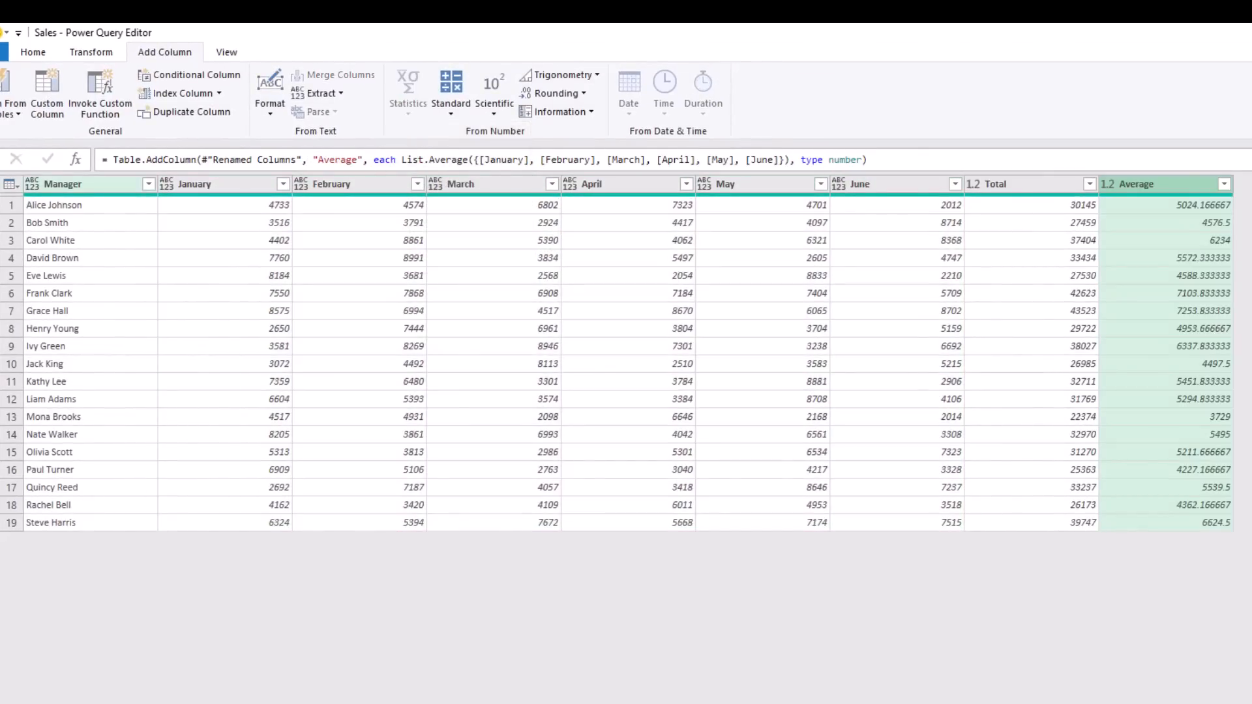
- Keep only the Manager, Total and Average columns and remove all the others
left_click(62, 184)
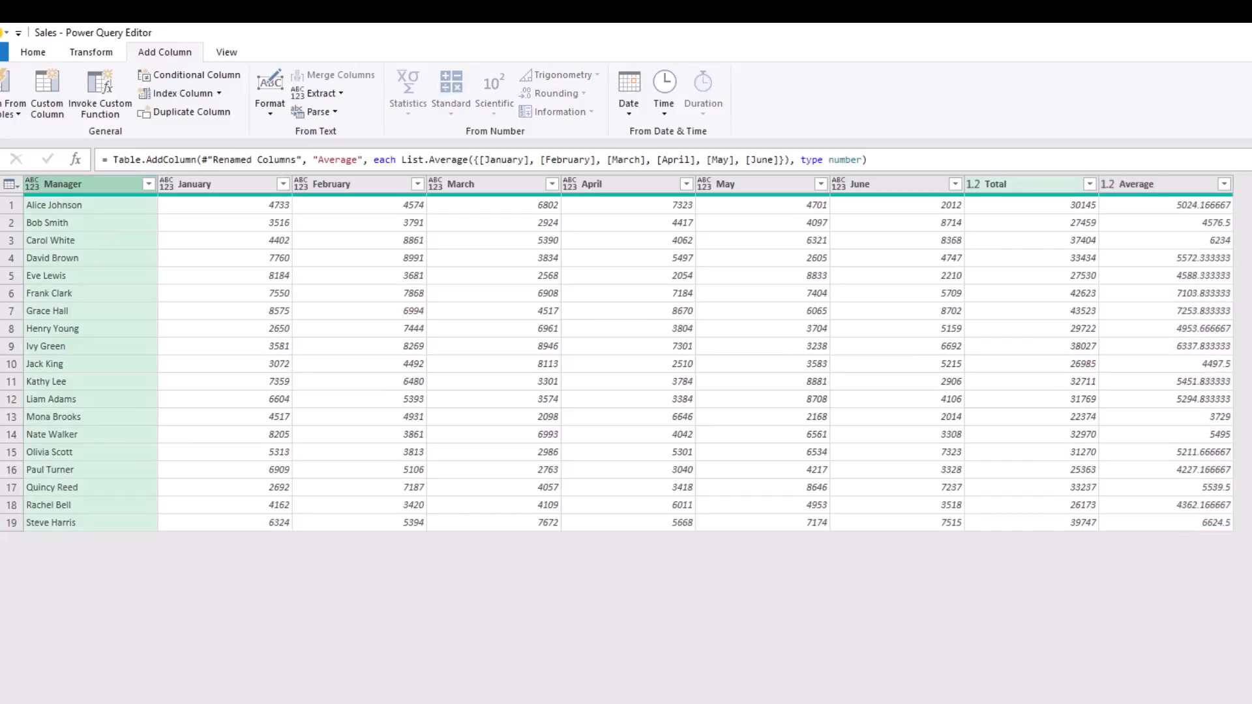
left_click(995, 184, "ctrl")
left_click(1137, 184, "ctrl")
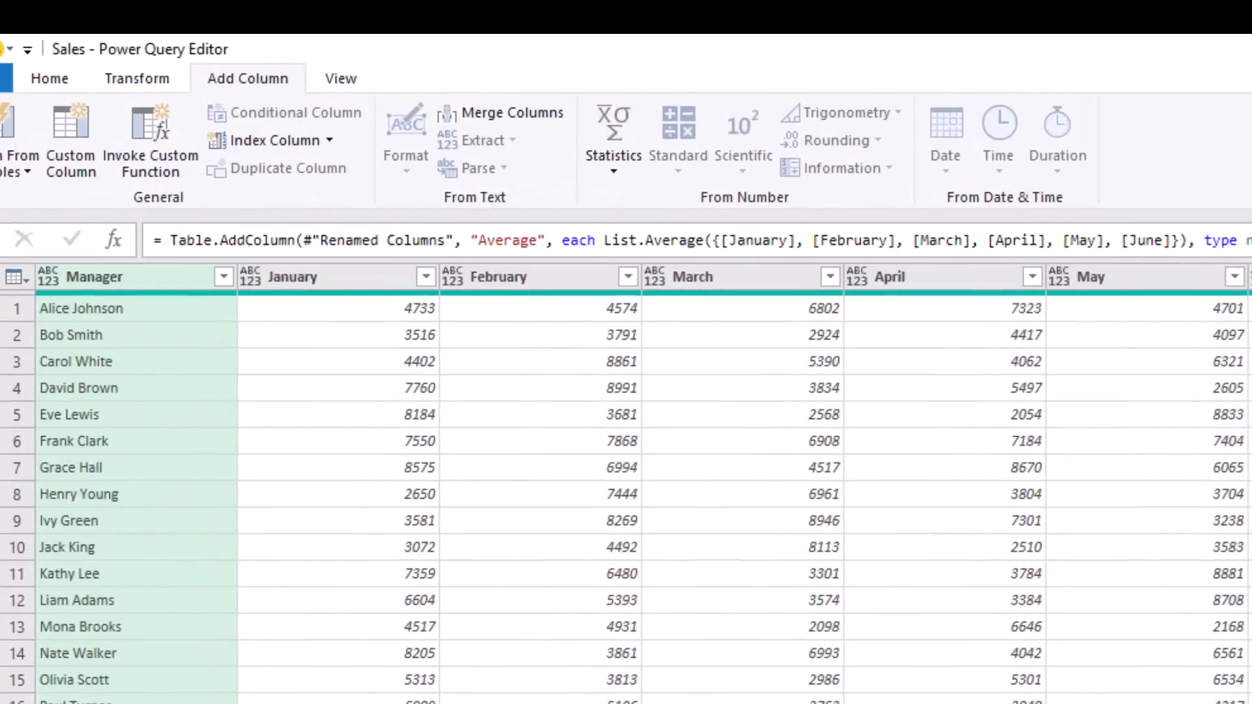
right_click(158, 281)
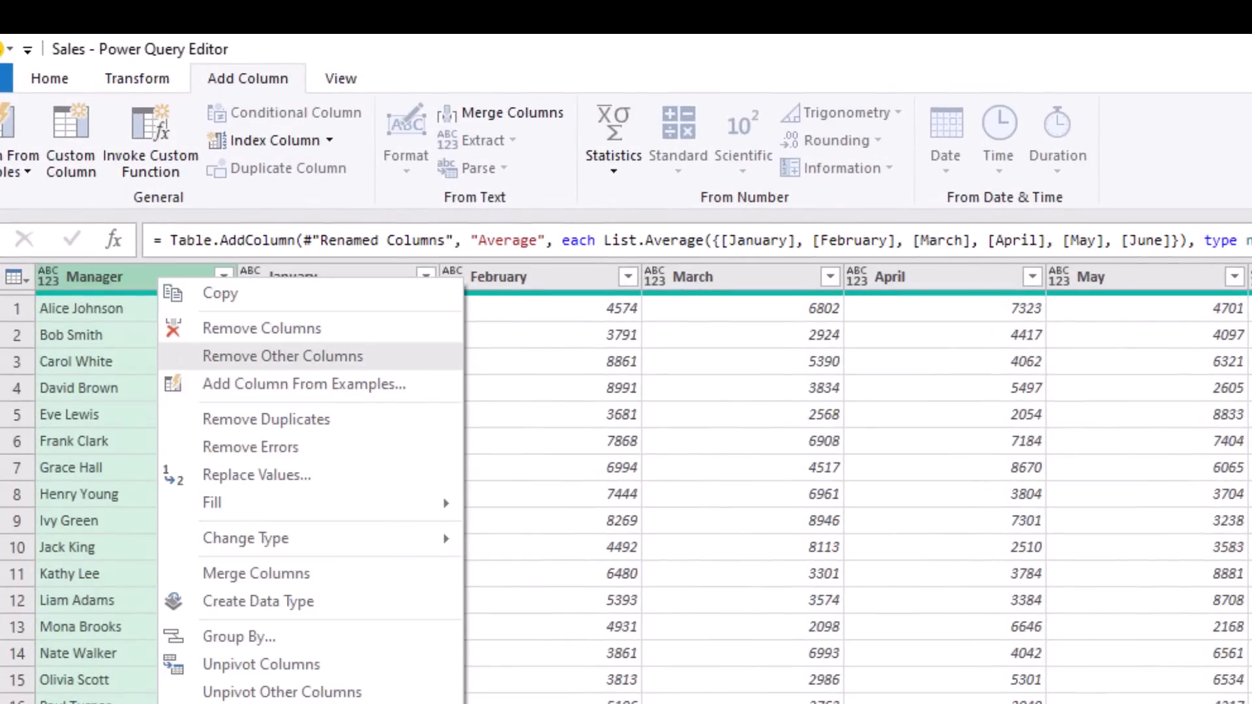
left_click(282, 356)
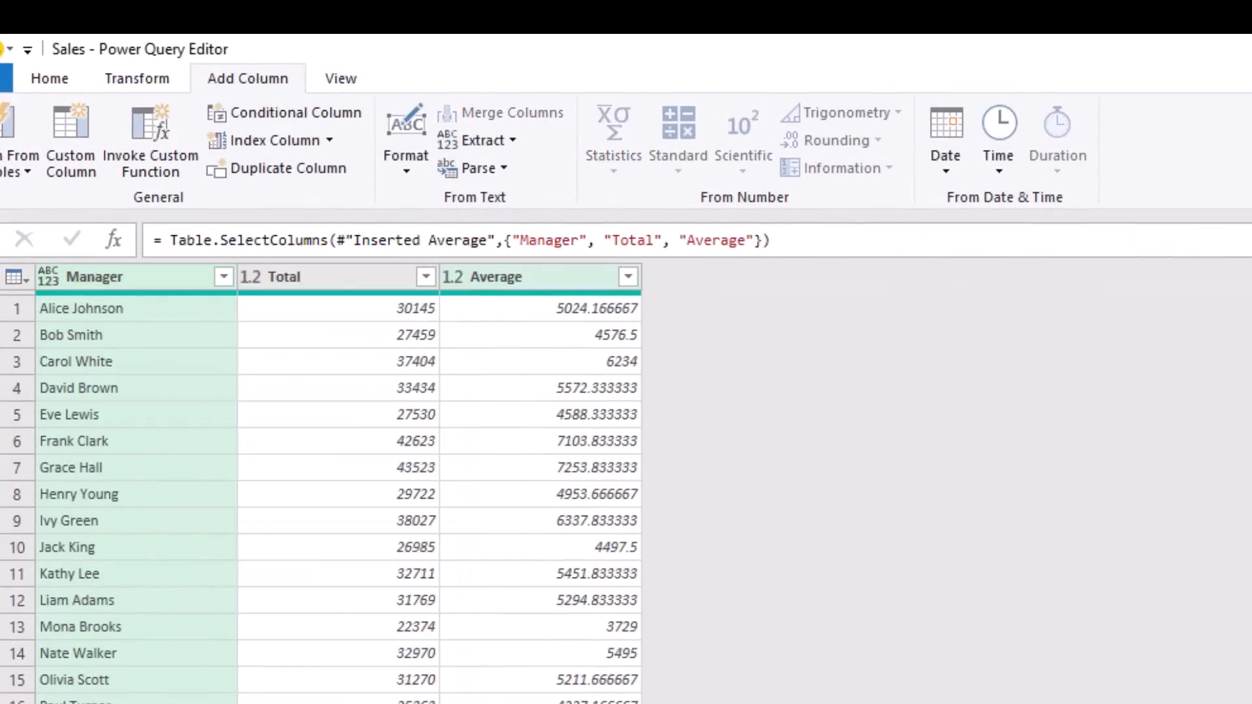
- Set the data type of the Manager column to Text
left_click(137, 78)
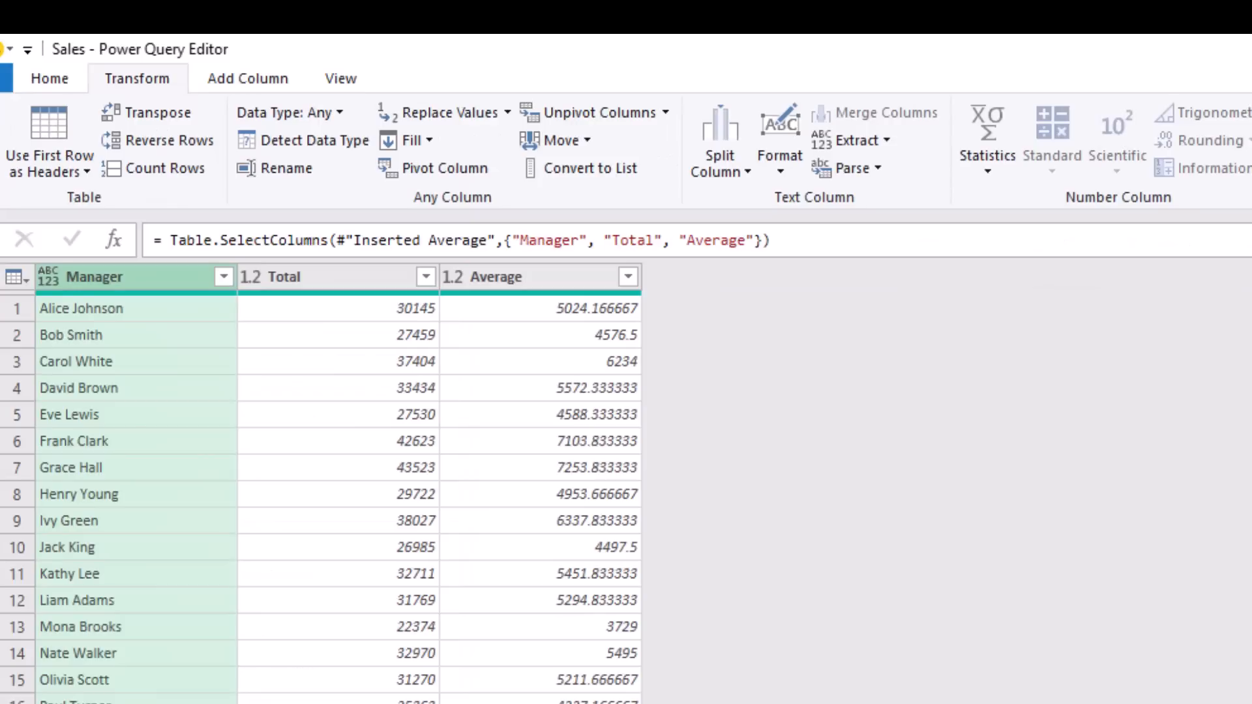
left_click(48, 277)
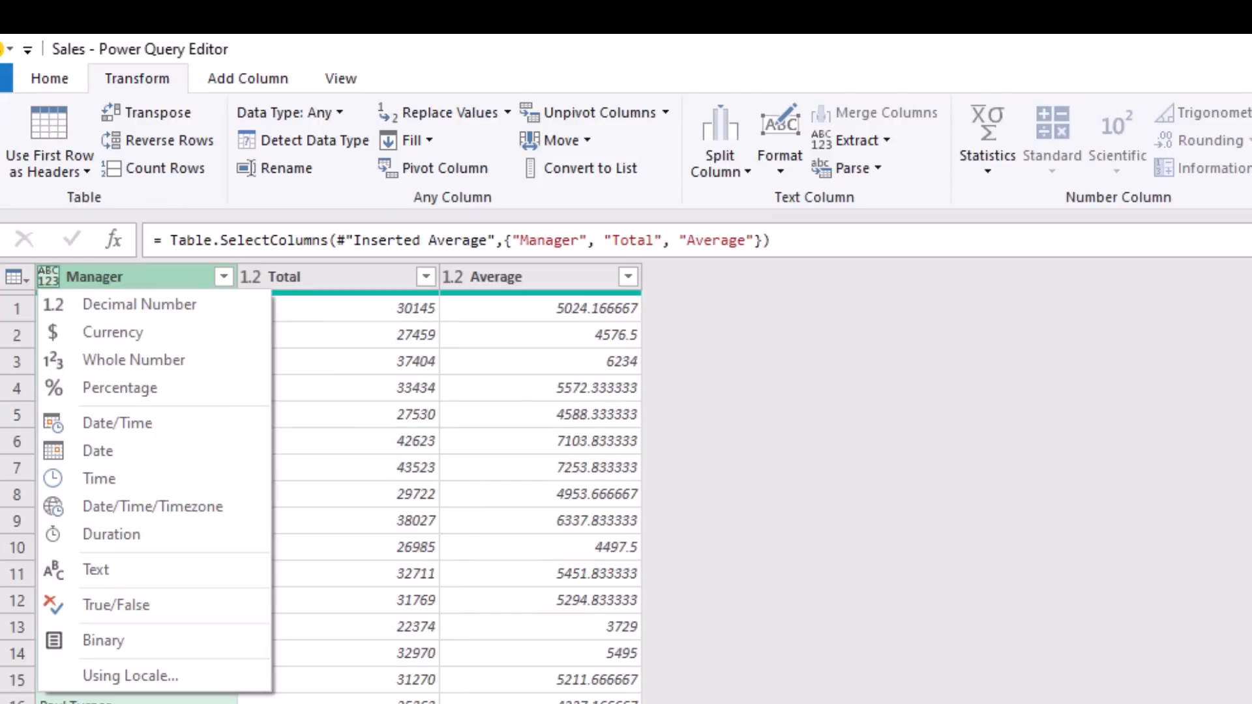
left_click(96, 570)
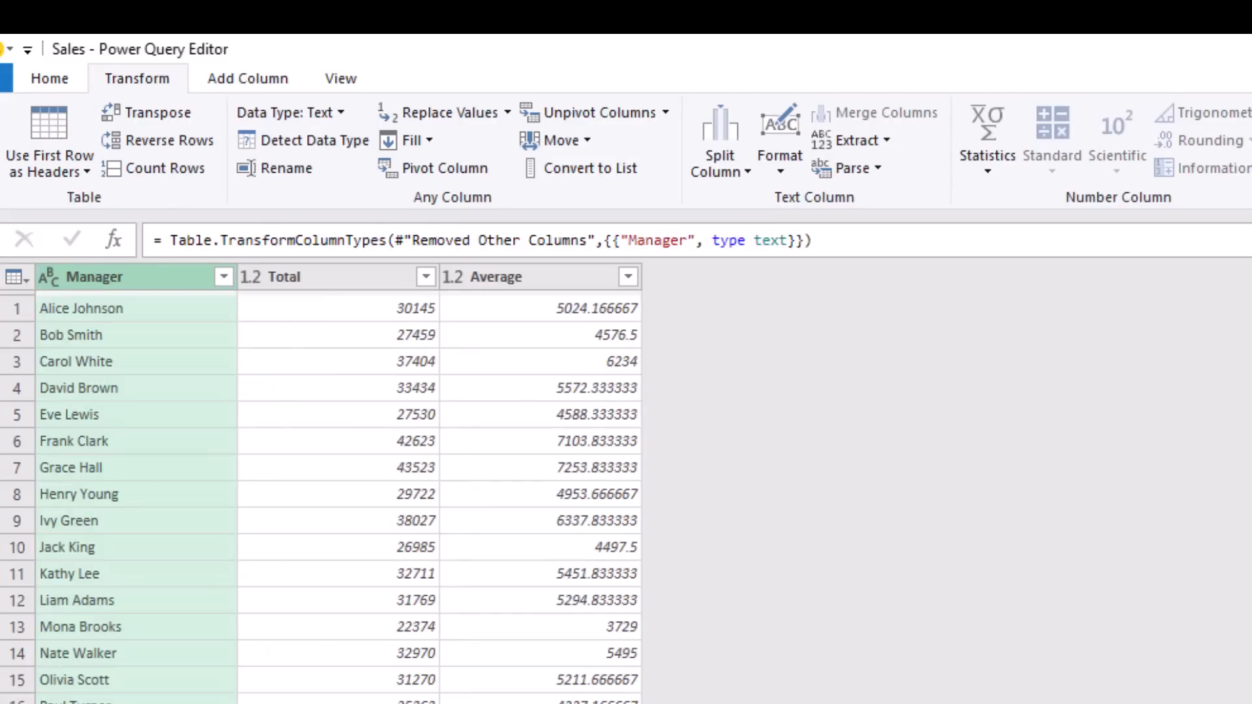
- Change the data type of the Total and Average columns to Currency
left_click(284, 276)
left_click(496, 277, "ctrl")
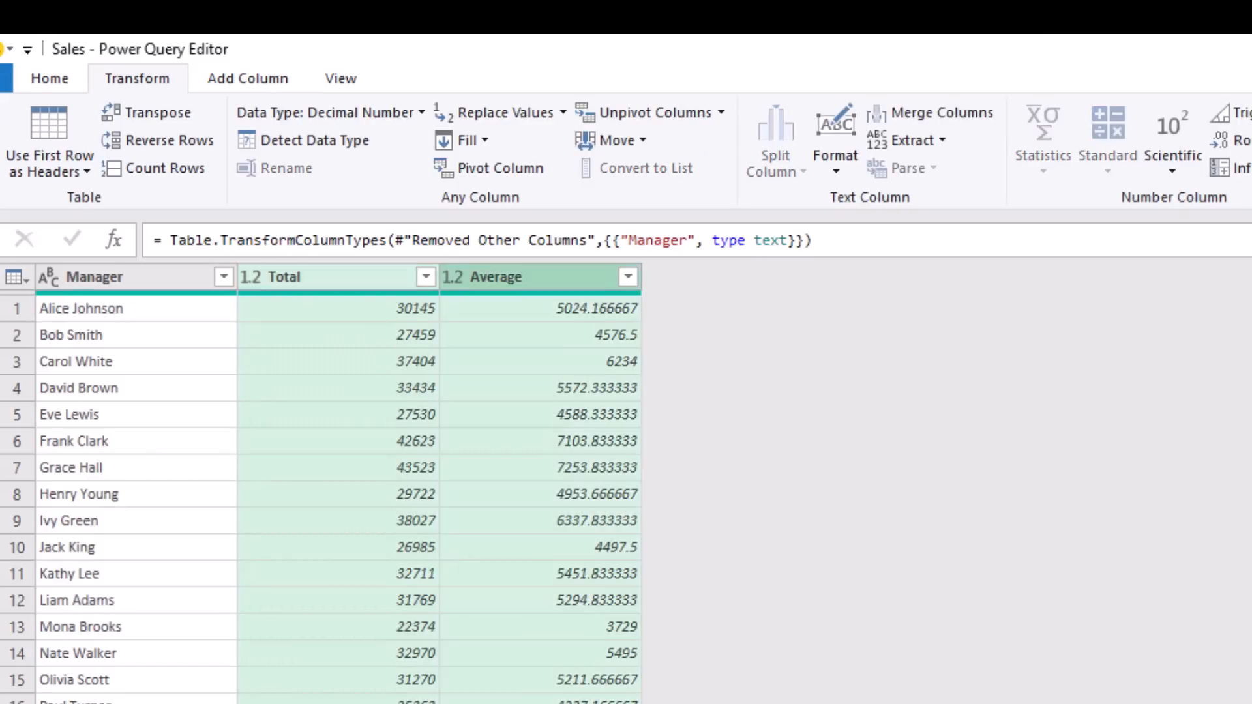
right_click(534, 277)
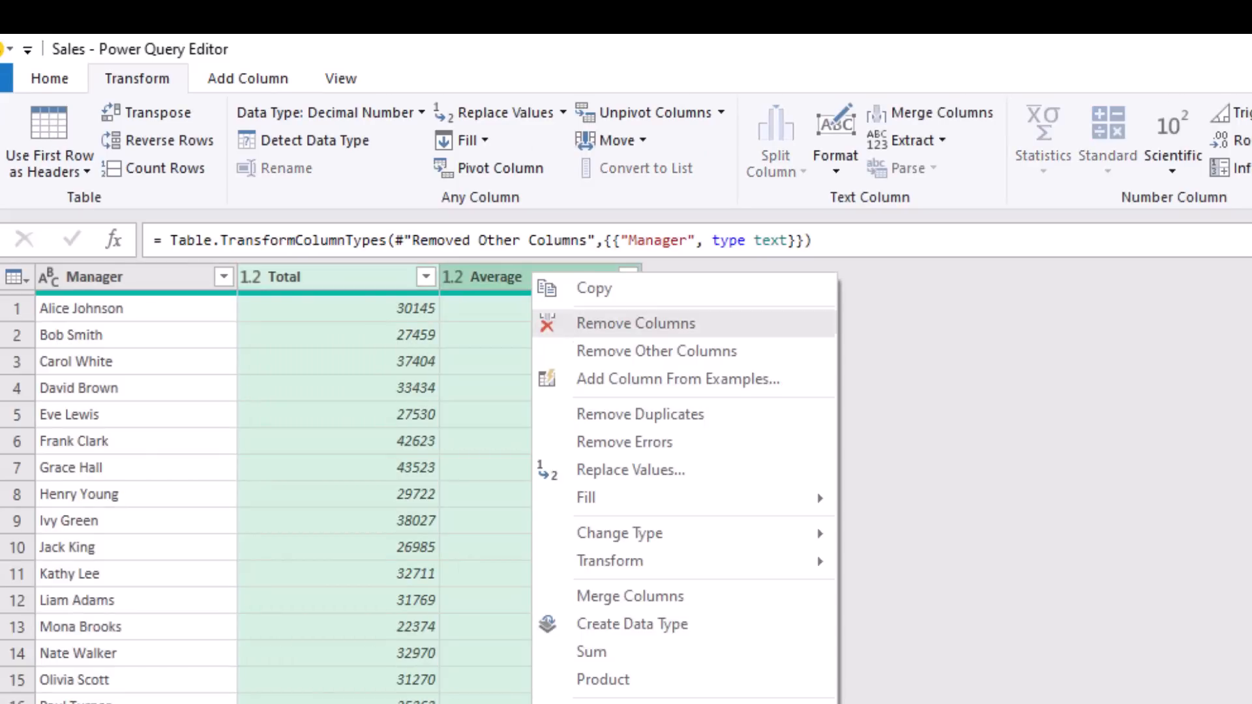
mouse_move(620, 533)
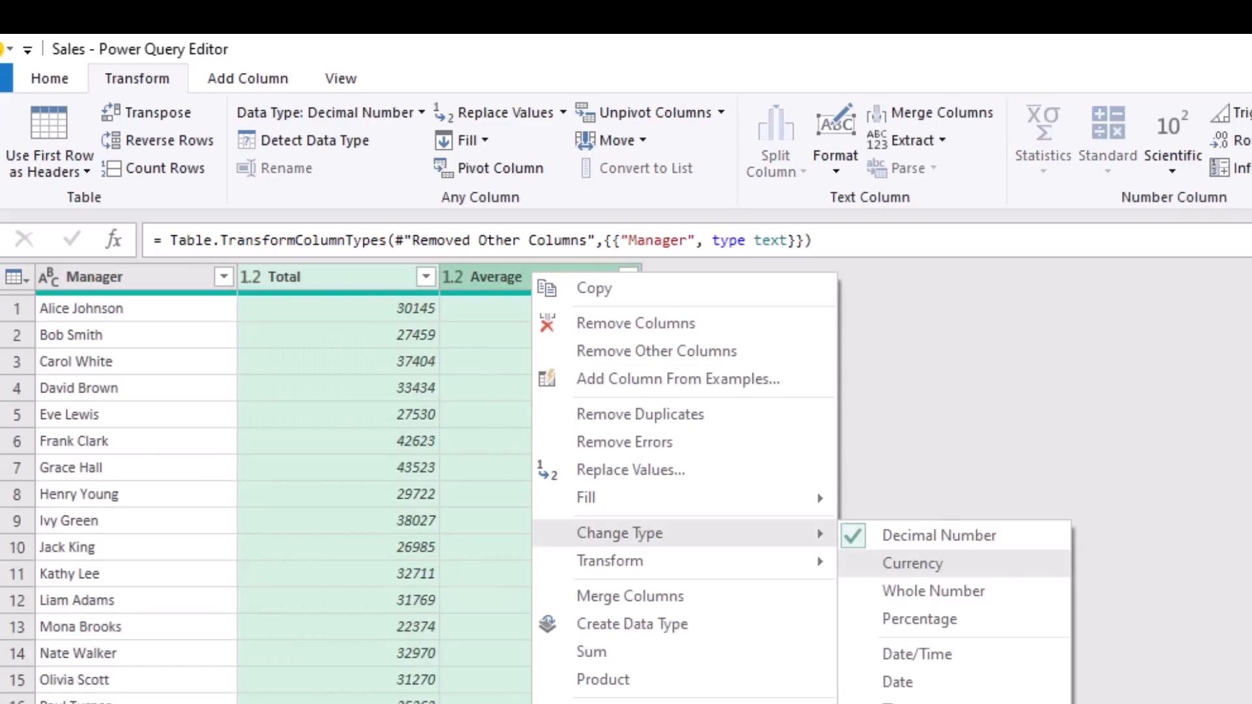
left_click(912, 564)
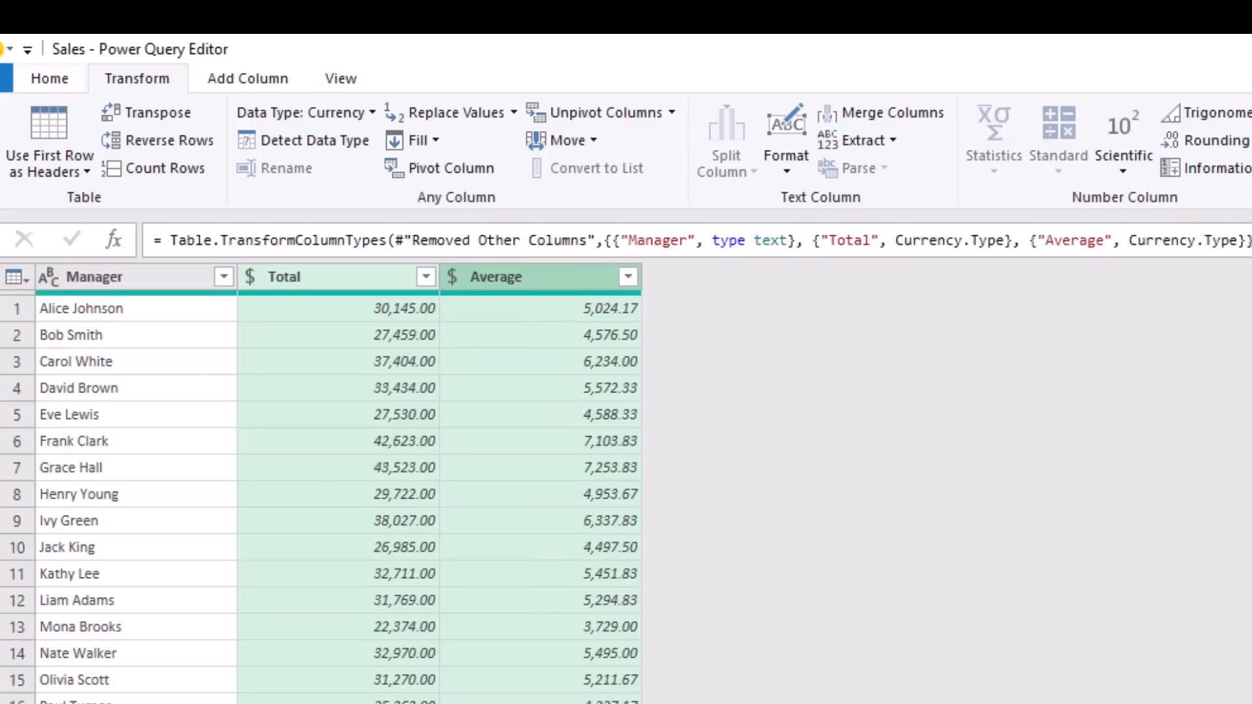
- Close the query and load its result as a table in the existing Sales worksheet at cell L1
left_click(50, 78)
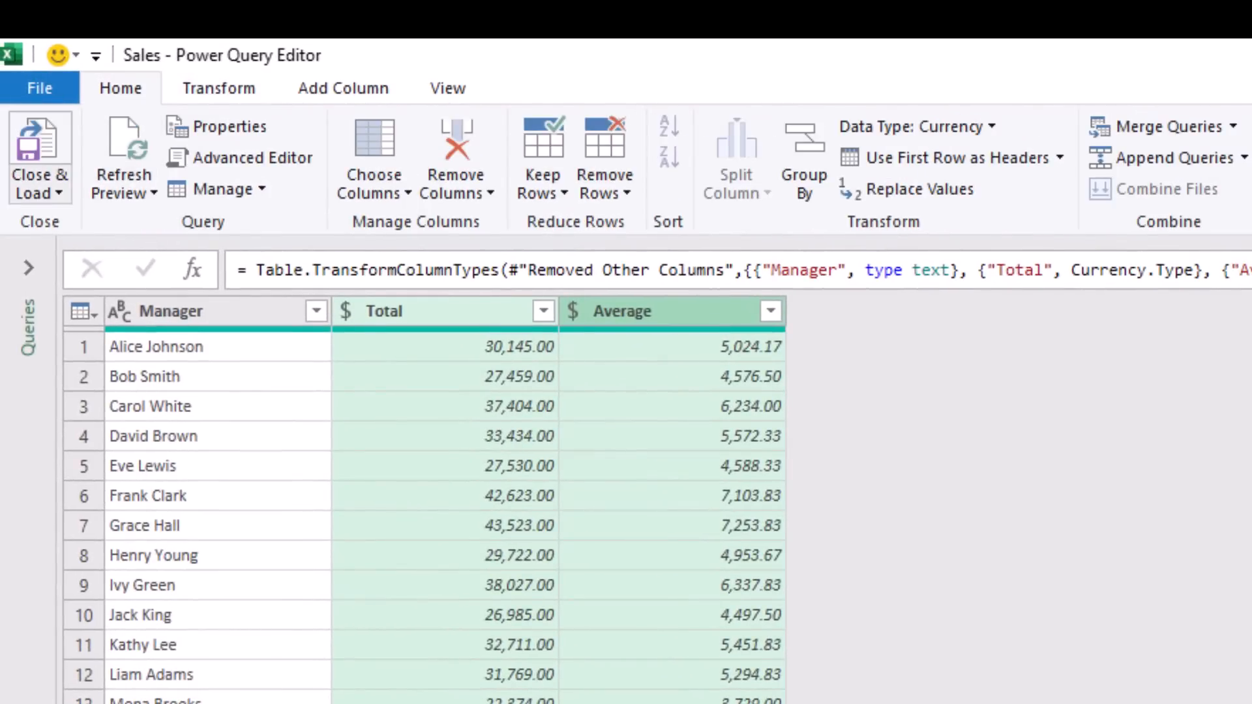
left_click(39, 189)
left_click(104, 255)
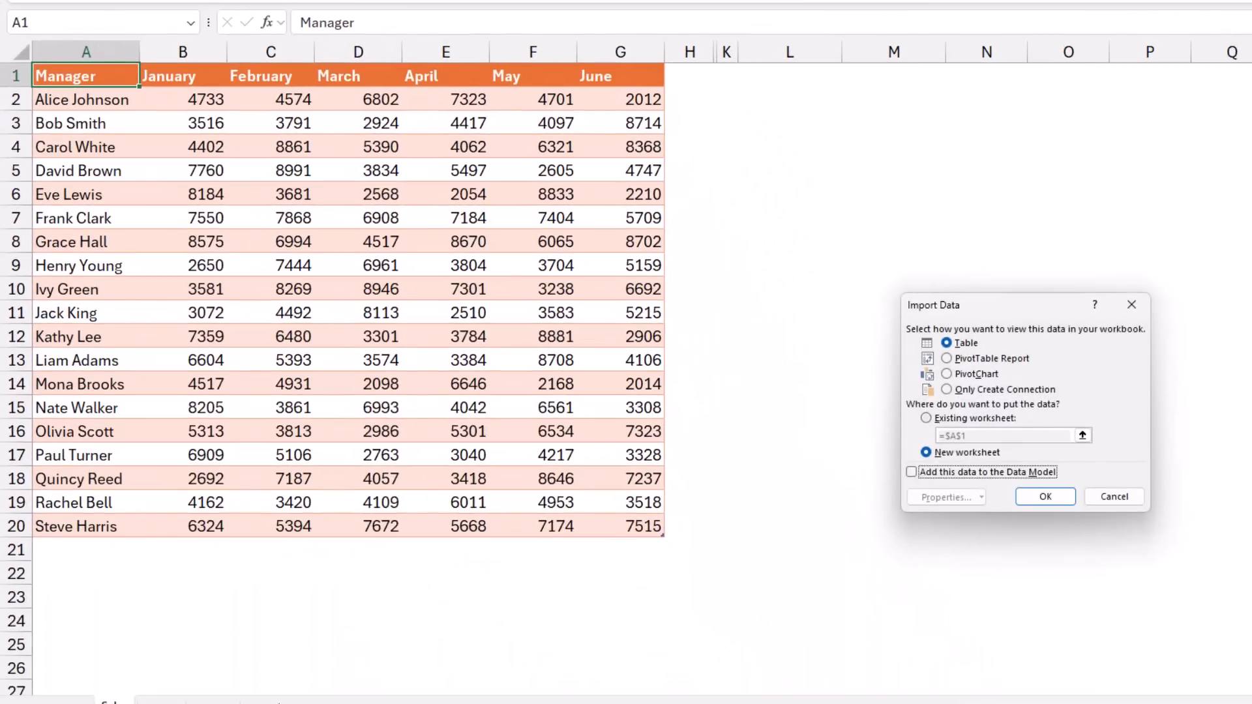
left_click(926, 418)
left_click(789, 76)
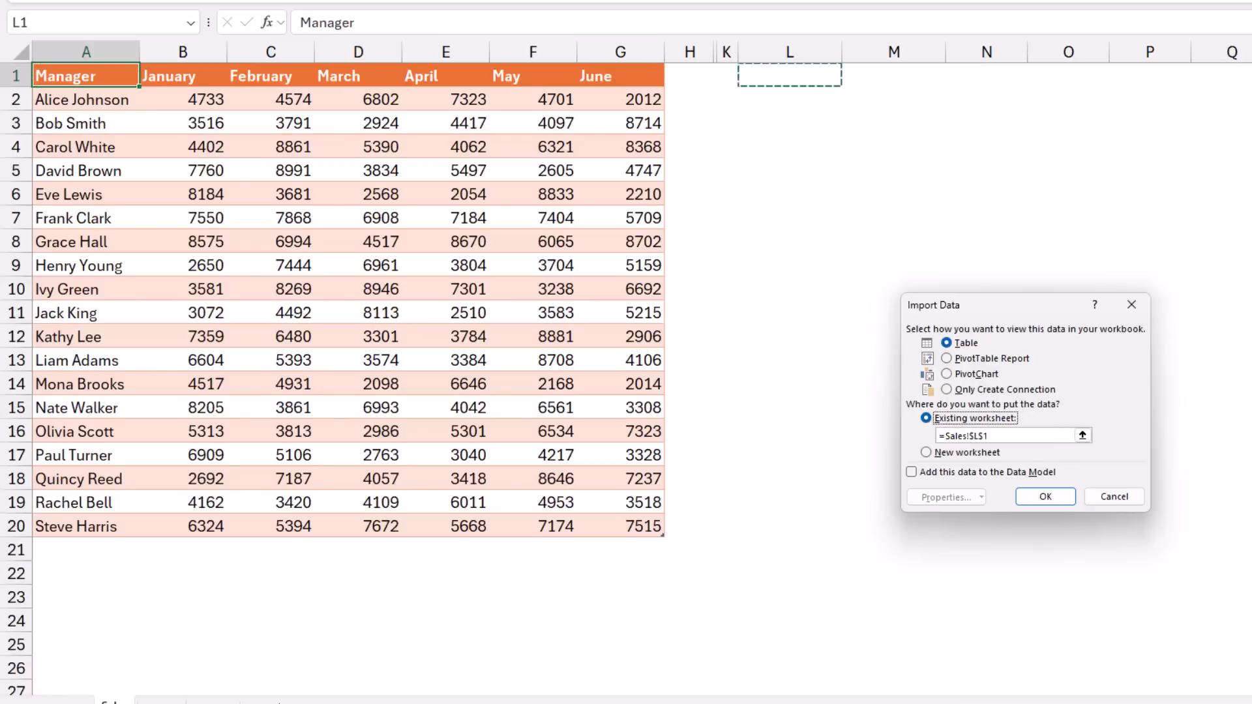
left_click(1046, 496)
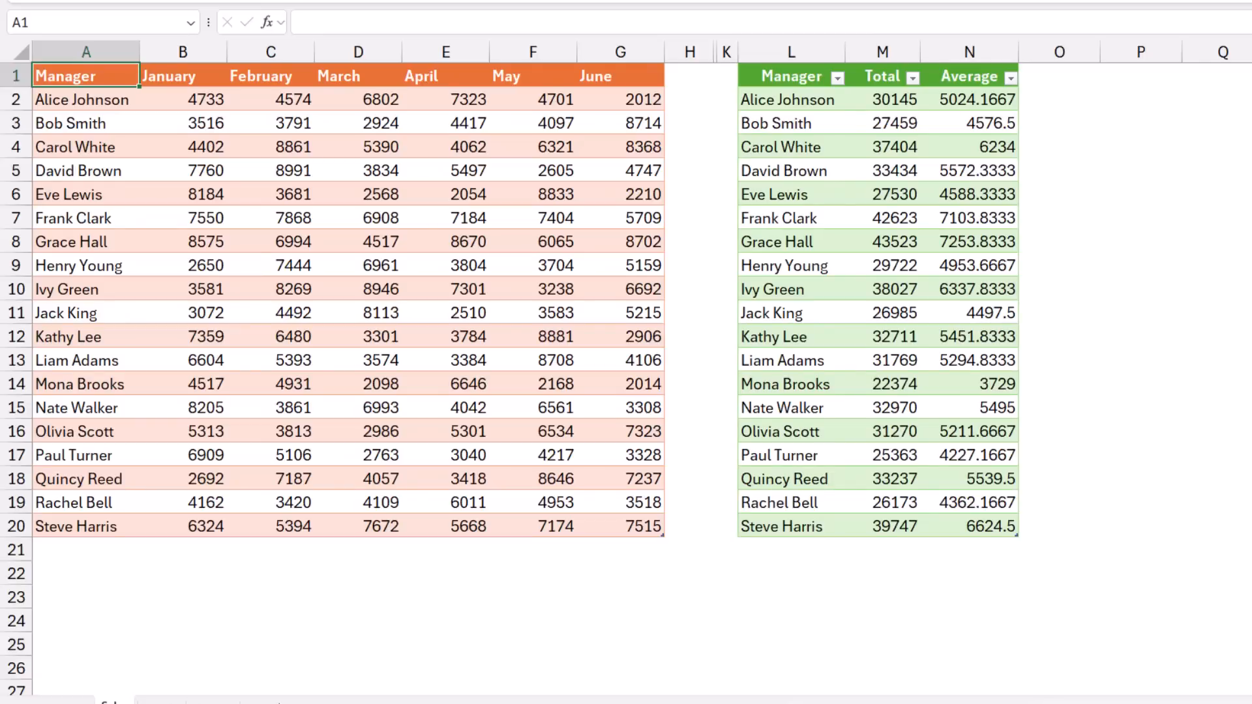
- Apply the orange table style to the loaded results table and turn off its filter buttons
left_click(791, 100)
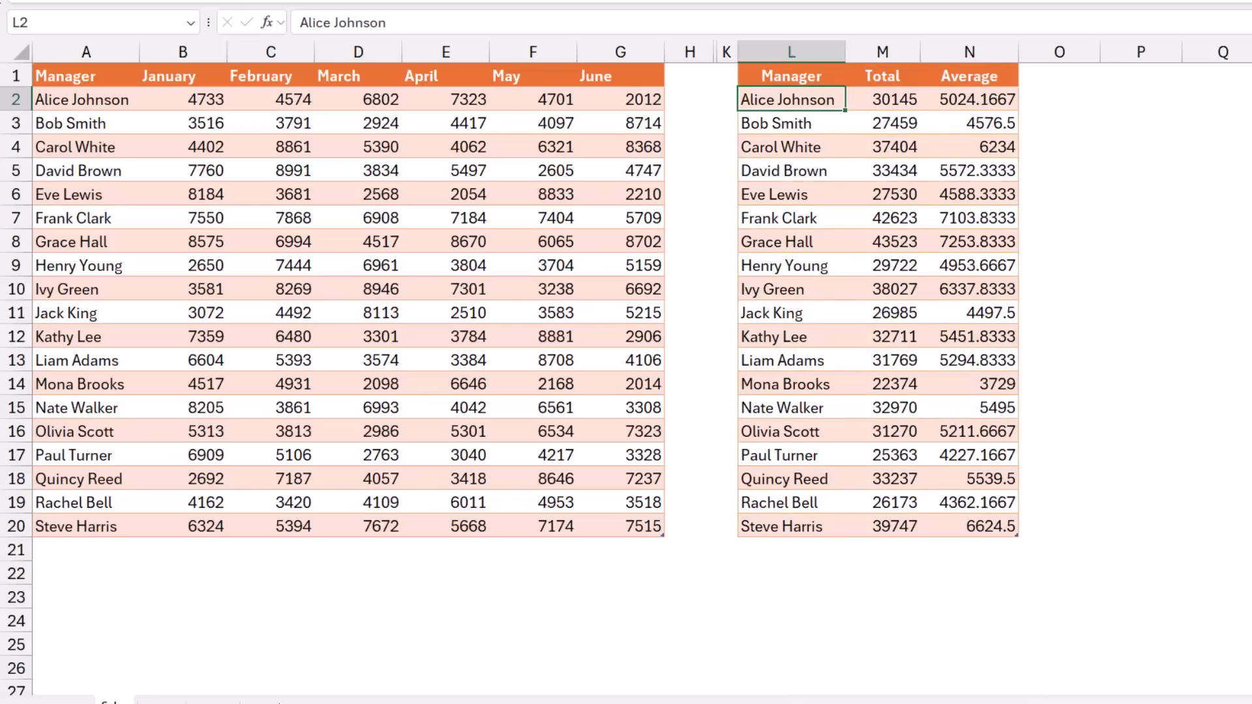
- Move the three extra manager rows in A29:G31 to A21:G23, directly below the source sales table
scroll(627, 365, "down", 4)
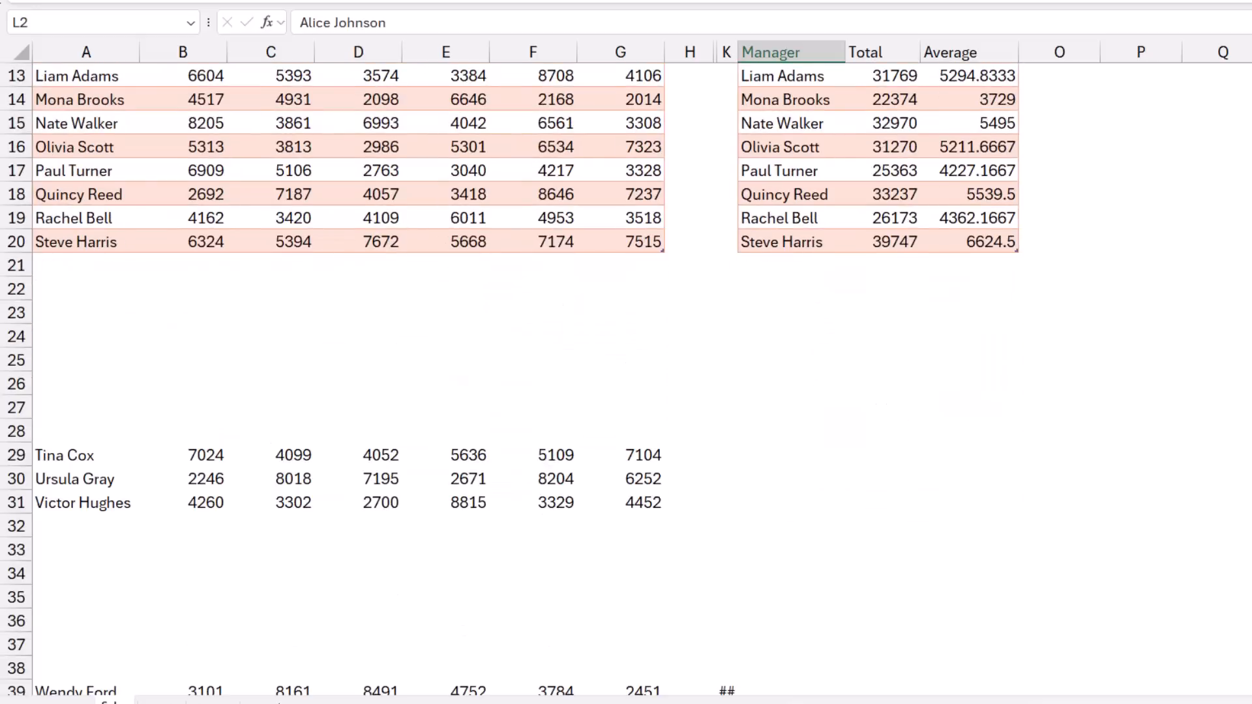
left_click_drag(85, 455, 639, 502)
left_click_drag(391, 445, 391, 254)
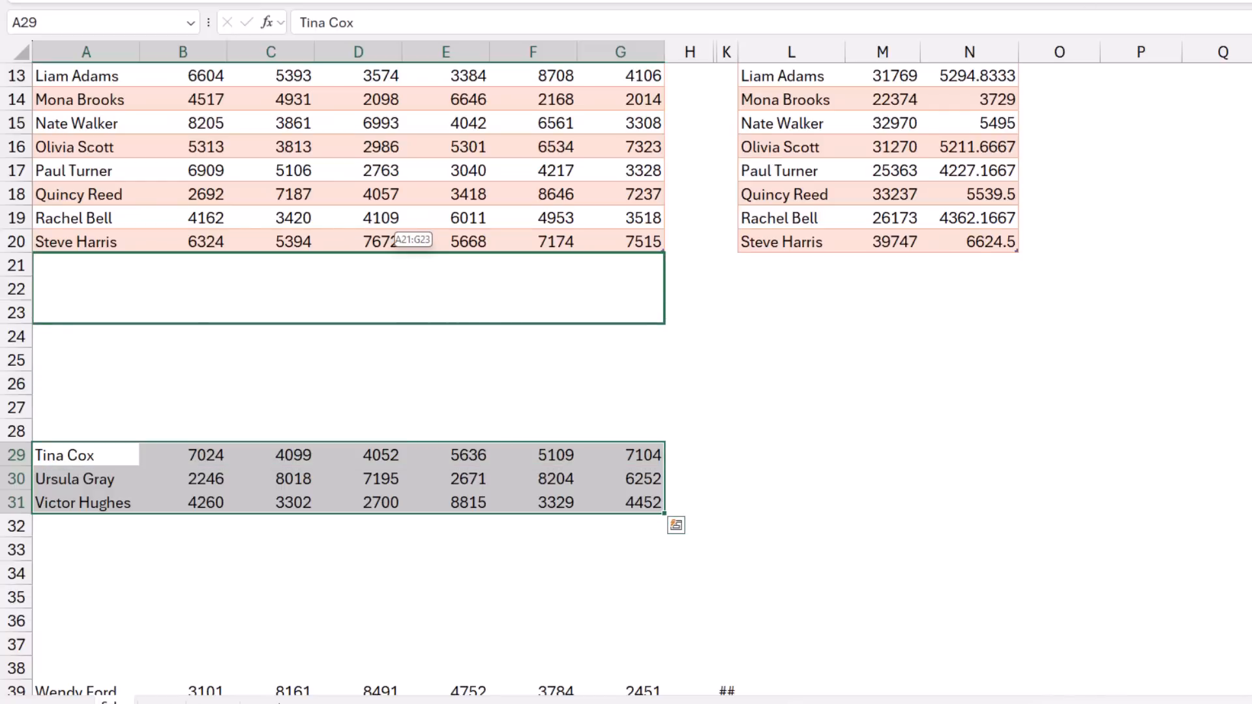
left_click_drag(392, 255, 392, 254)
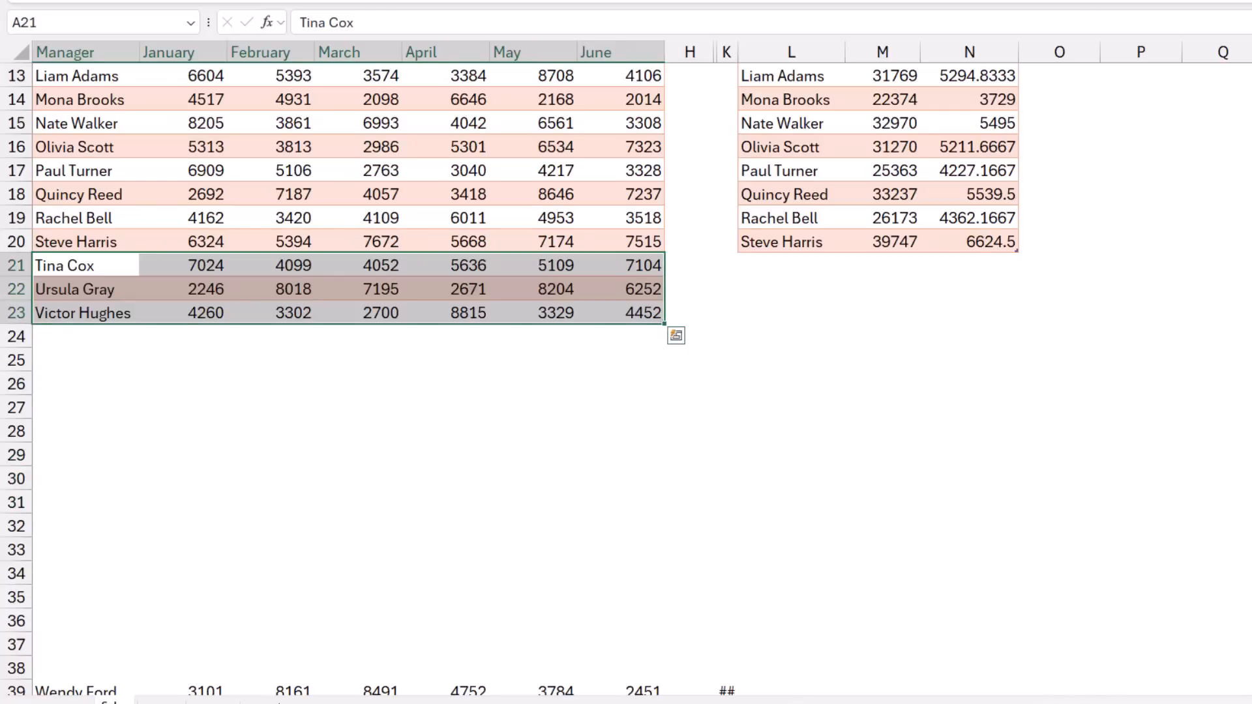
- Refresh the query results table in column L to pull in the rows added to the source table
scroll(626, 379, "up", 4)
left_click(791, 123)
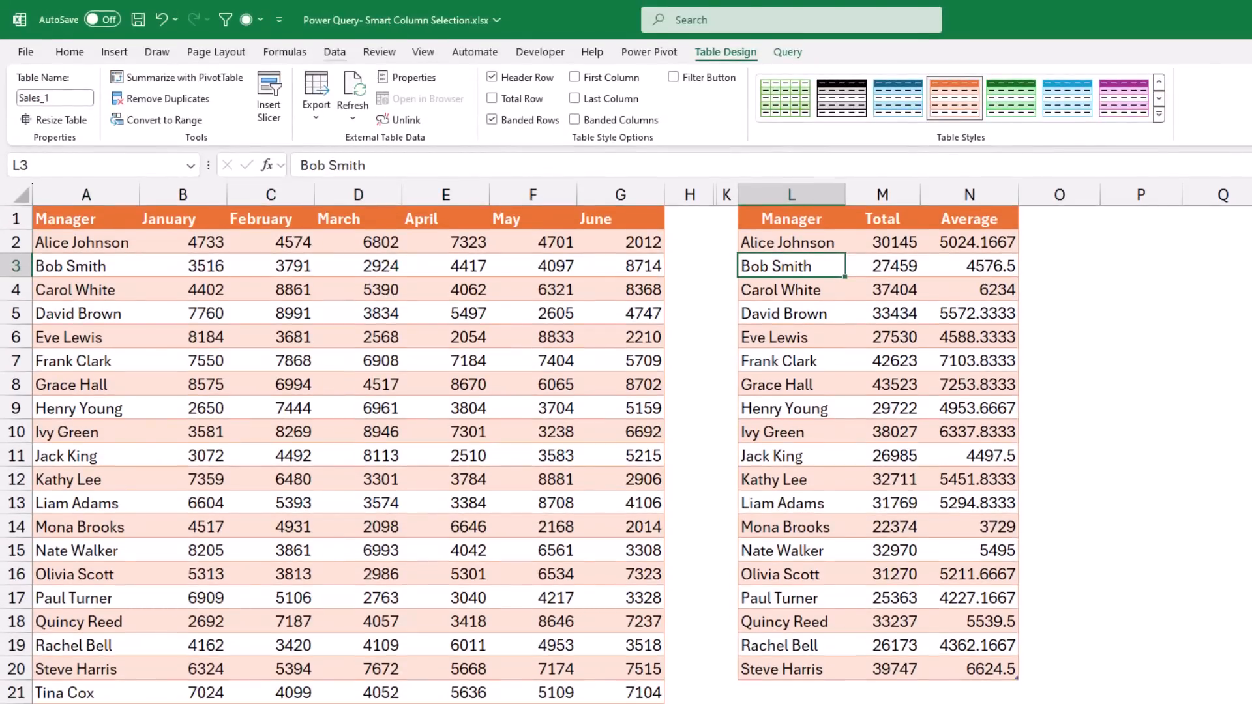
left_click(334, 52)
left_click(391, 77)
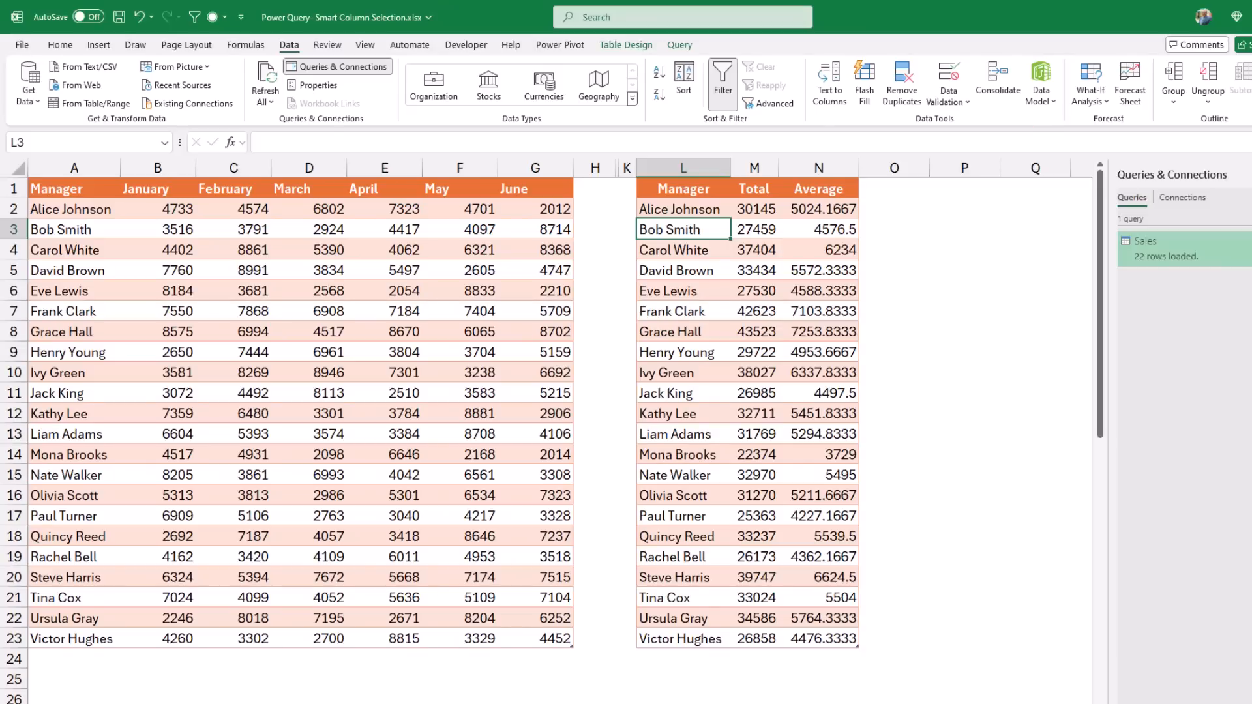
- Unhide the columns between H and K in the Sales worksheet
left_click_drag(595, 168, 627, 168)
right_click(626, 168)
left_click(658, 431)
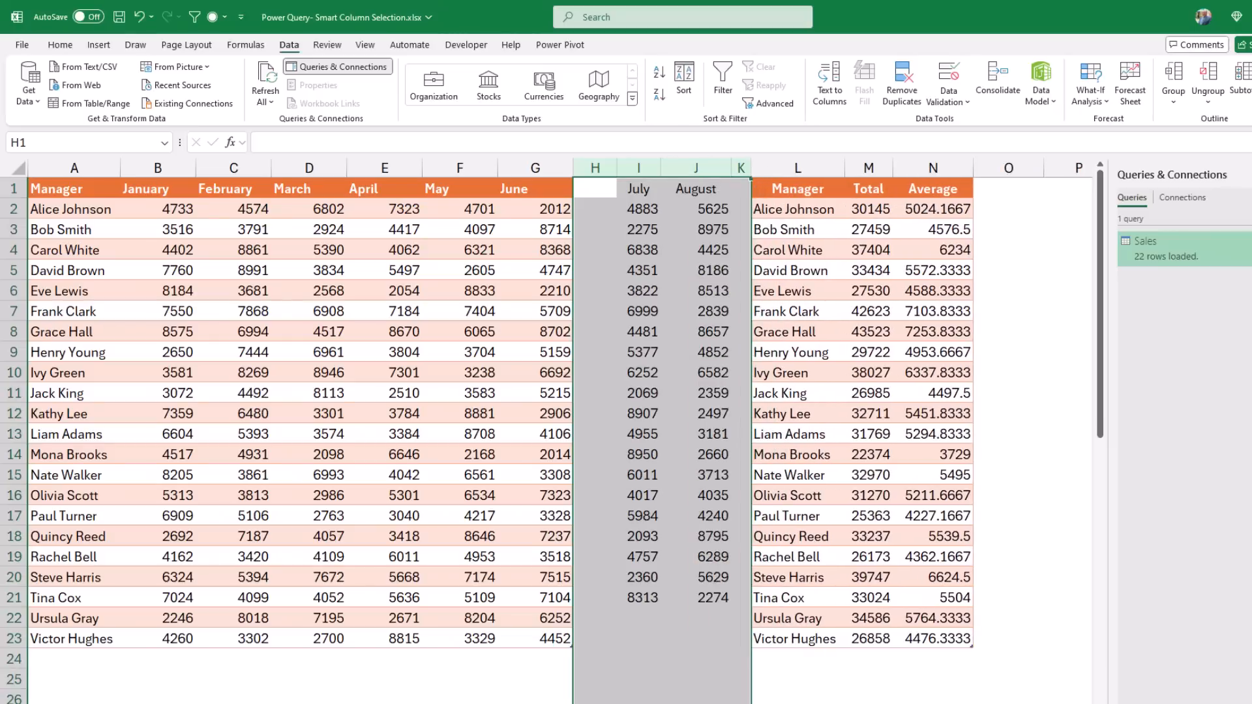
- Move the July and August data from I1:J21 to H1:I21, directly beside the June column of the sales table
left_click_drag(639, 189, 696, 597)
left_click_drag(617, 595, 601, 596)
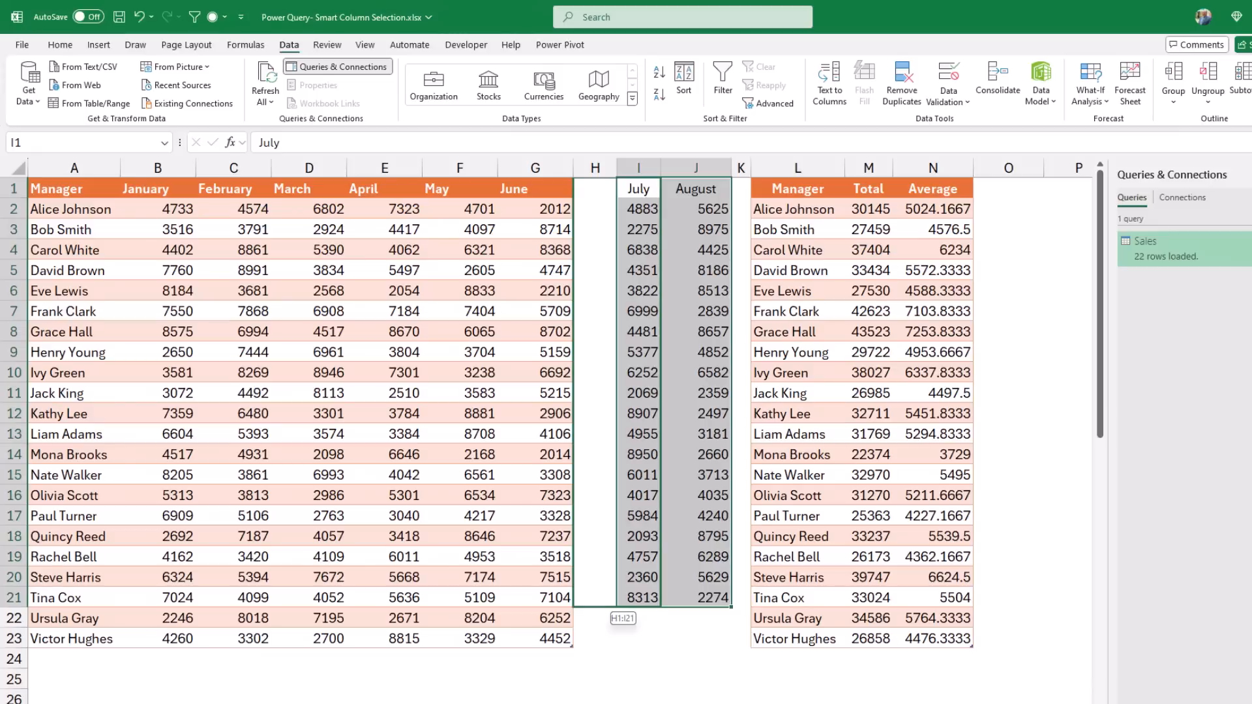
left_click_drag(602, 597, 601, 596)
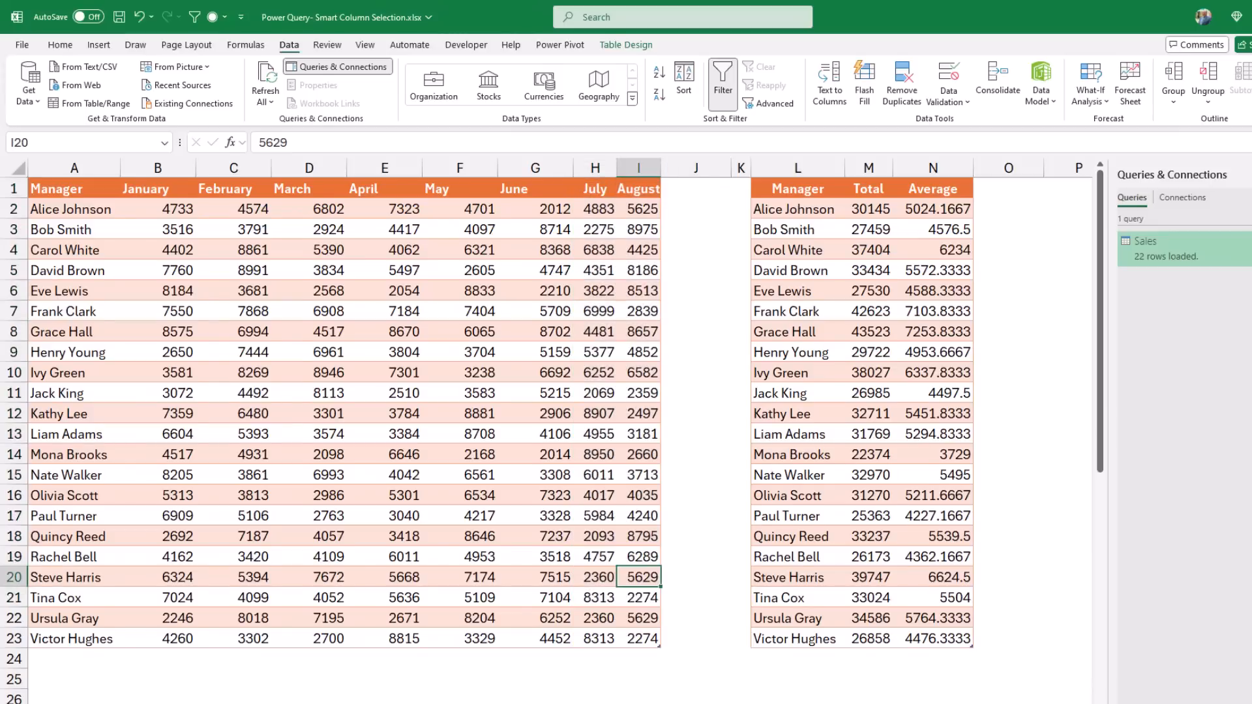
- Examine the Inserted Sum step's formula of the Sales query in the Power Query Editor and close the editor
left_click(797, 271)
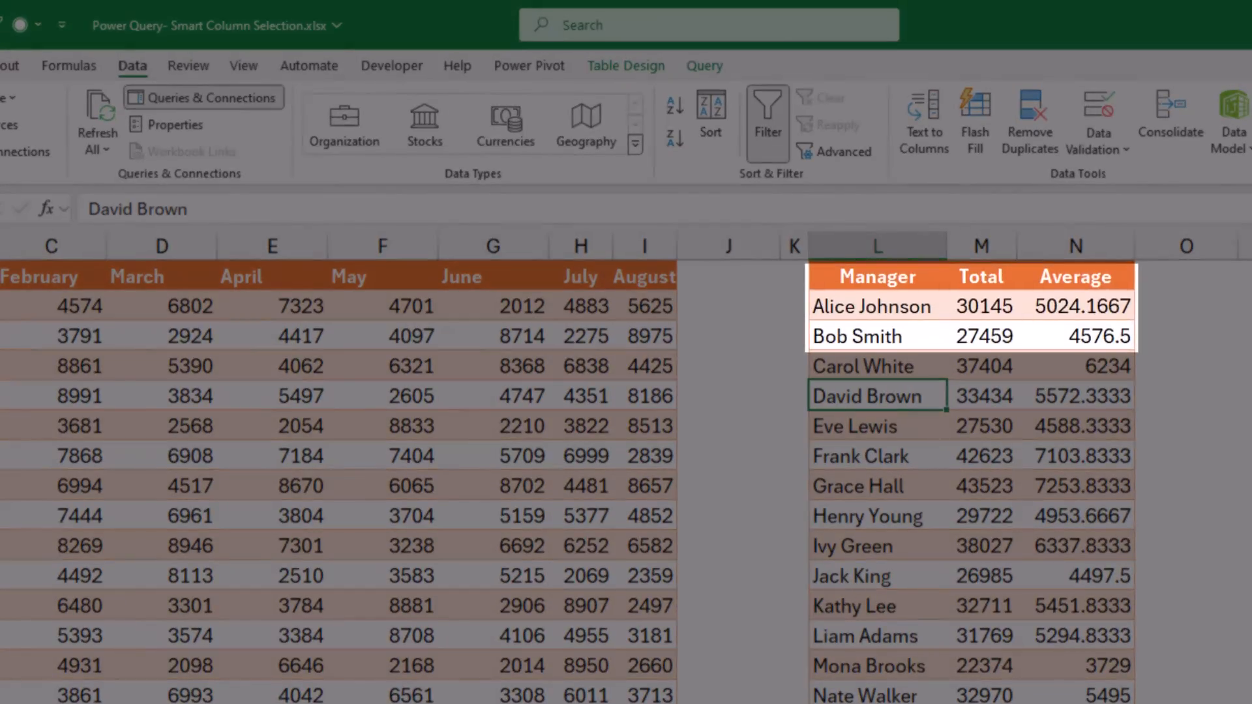
left_click(878, 336)
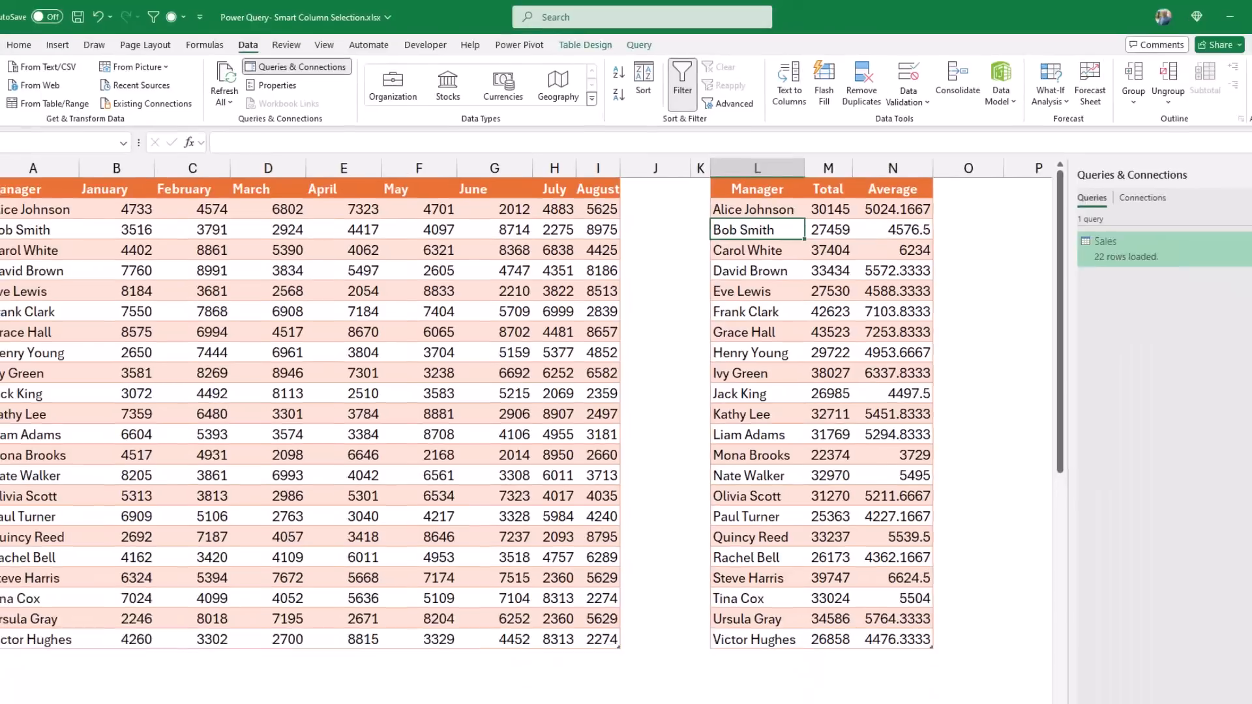
left_click(877, 576)
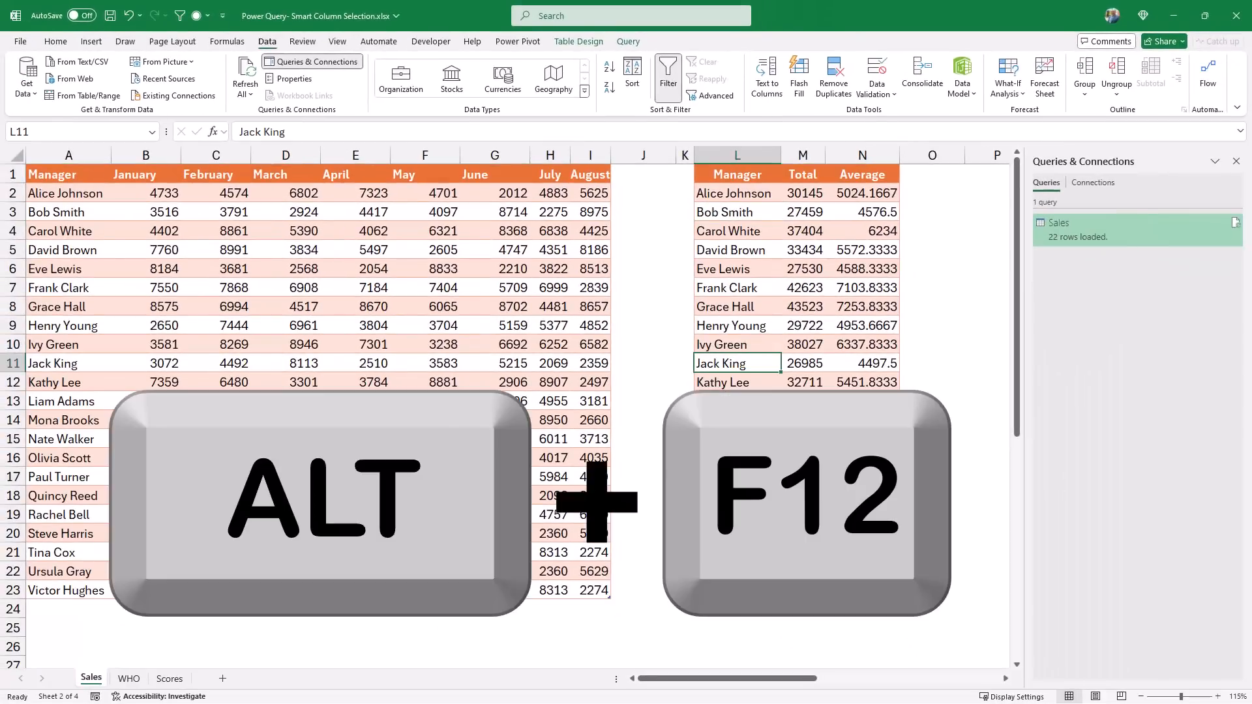
key("alt+F12")
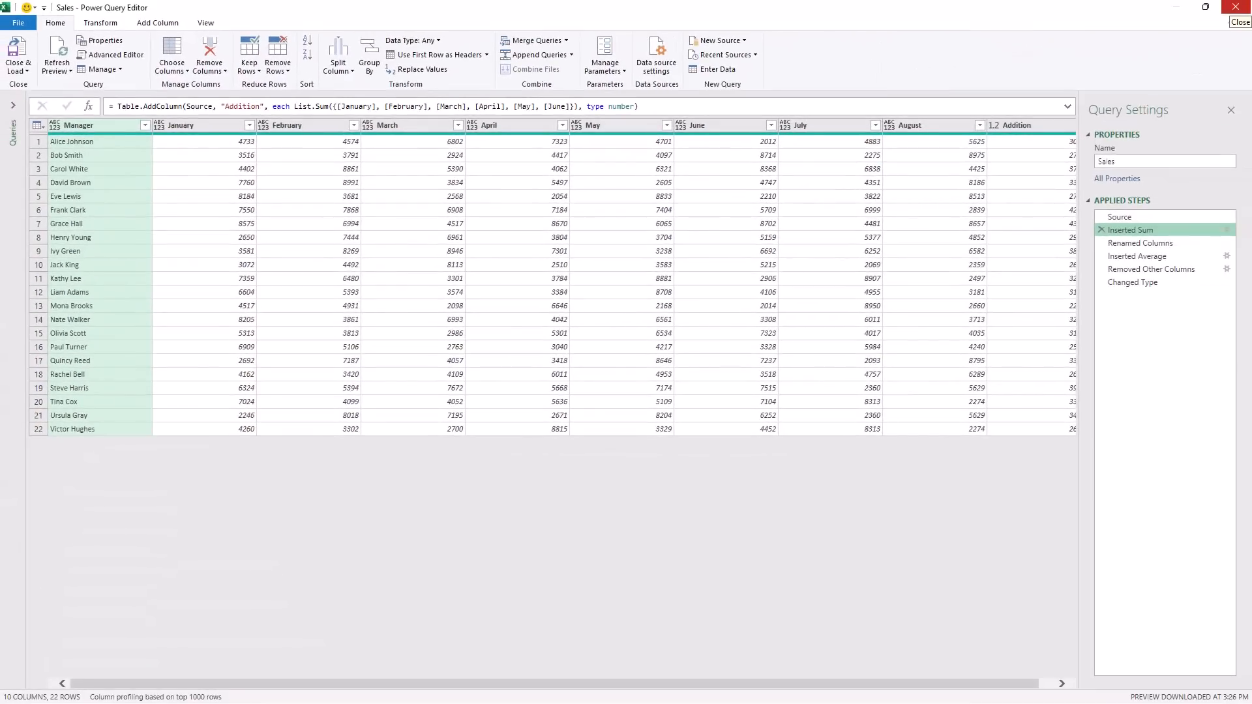
left_click(1235, 7)
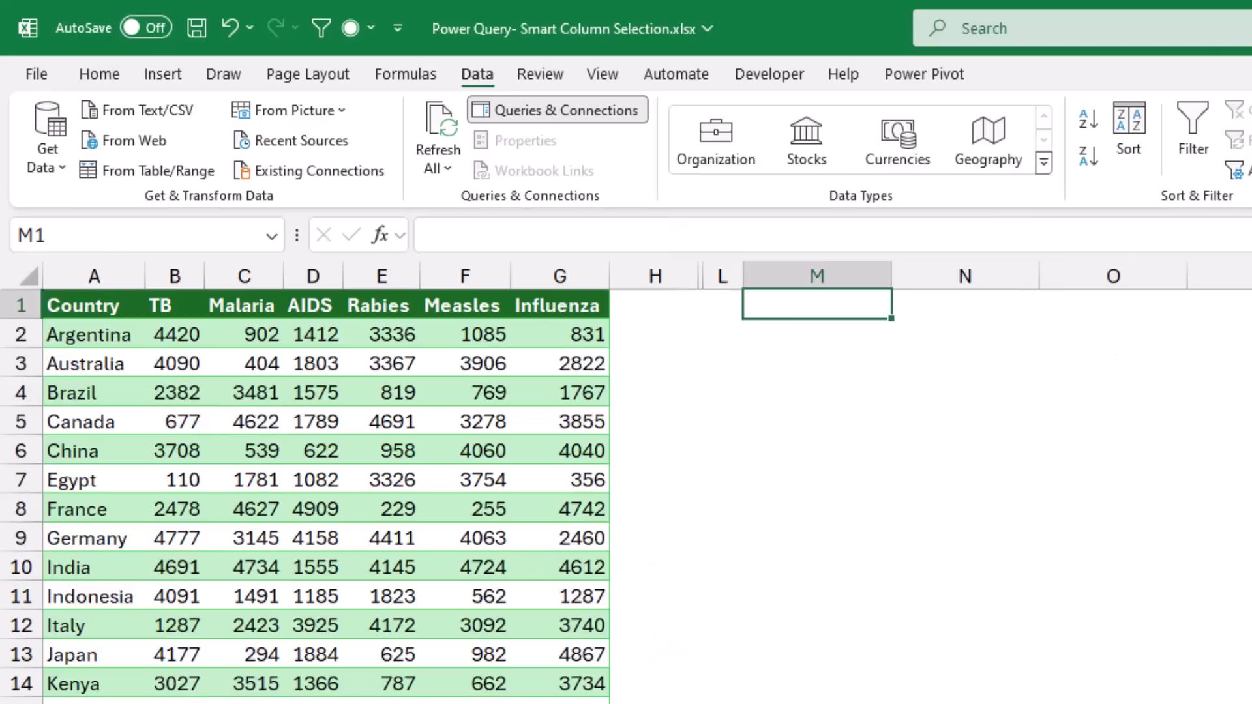
- Load the Diseases table into Power Query and add a custom column named Cases with the formula = _
left_click(313, 421)
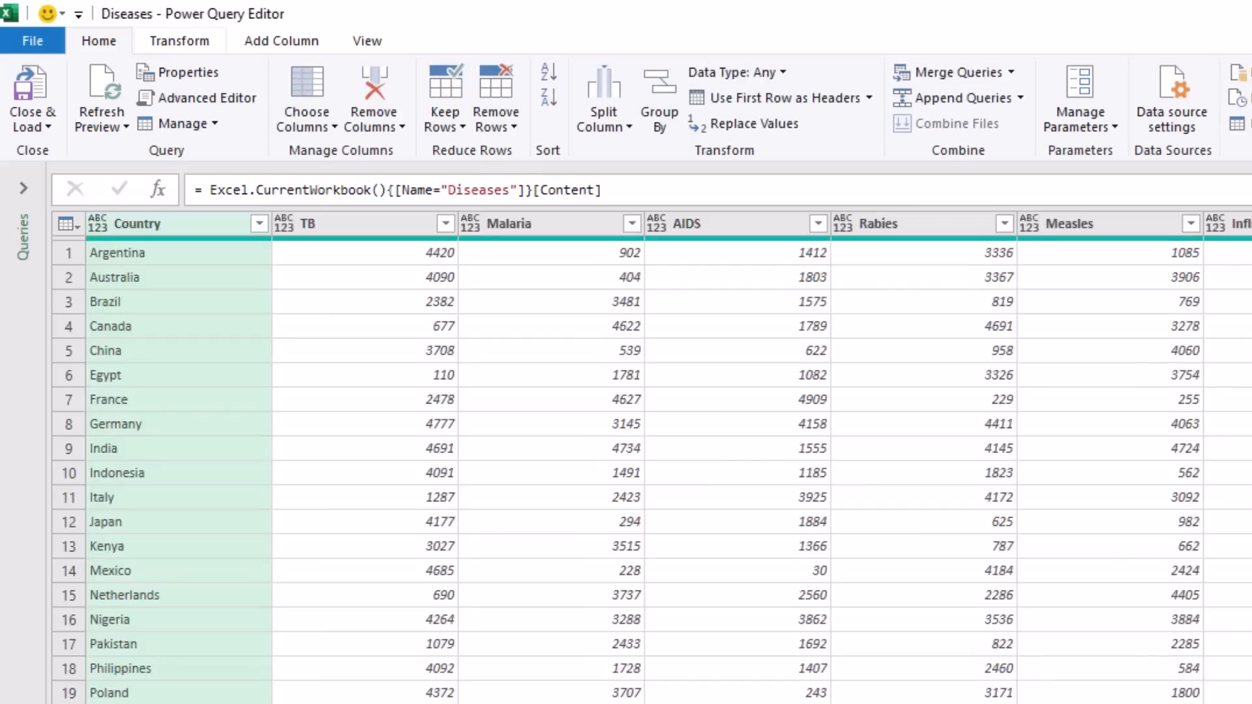
left_click(281, 40)
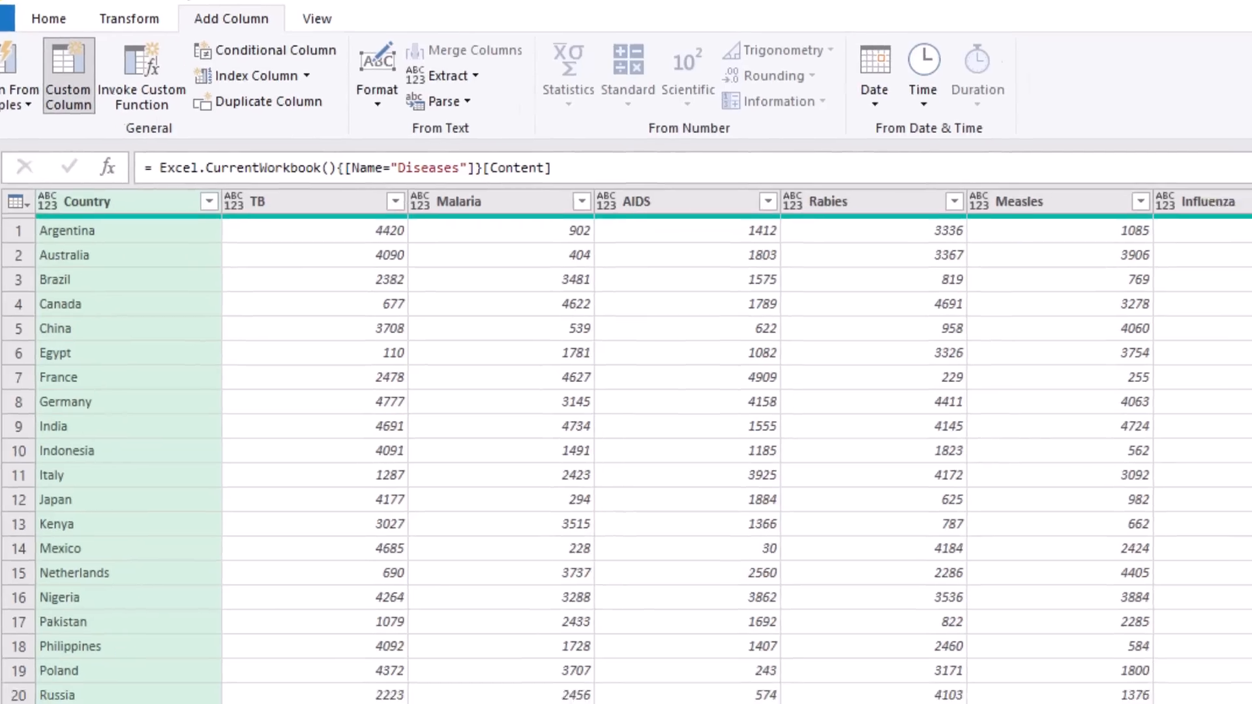
left_click(69, 75)
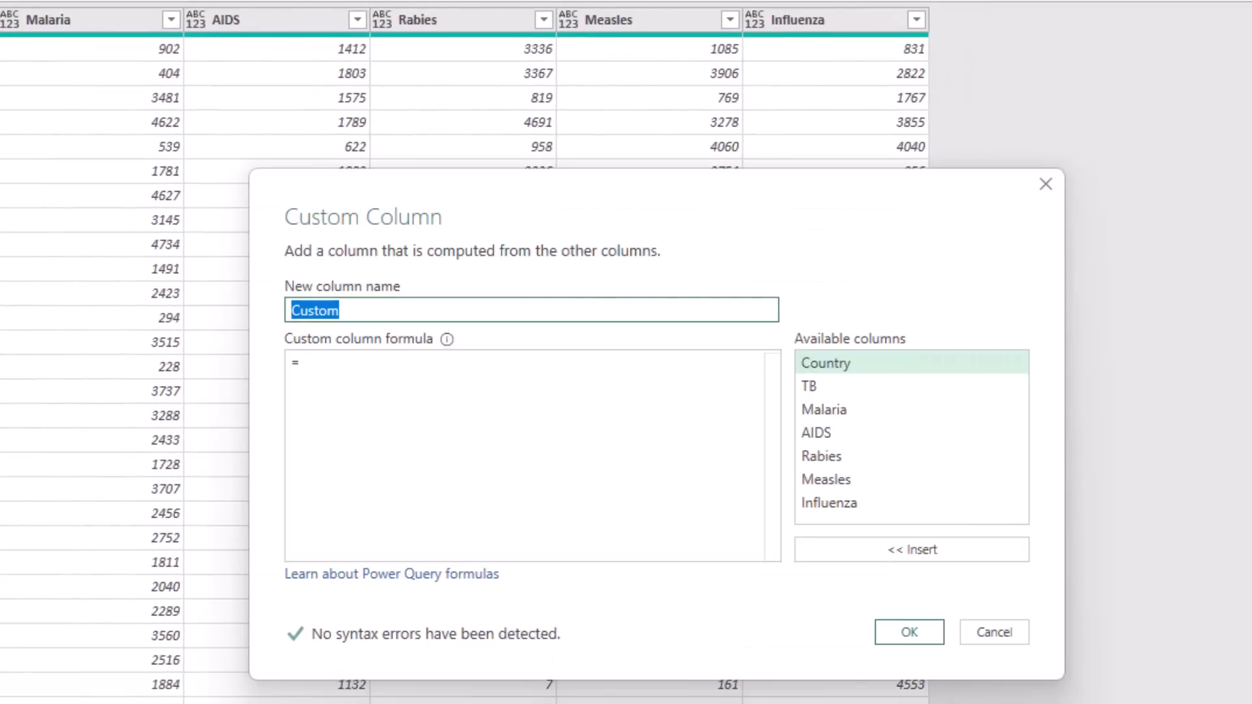
type("Cases")
key("Tab")
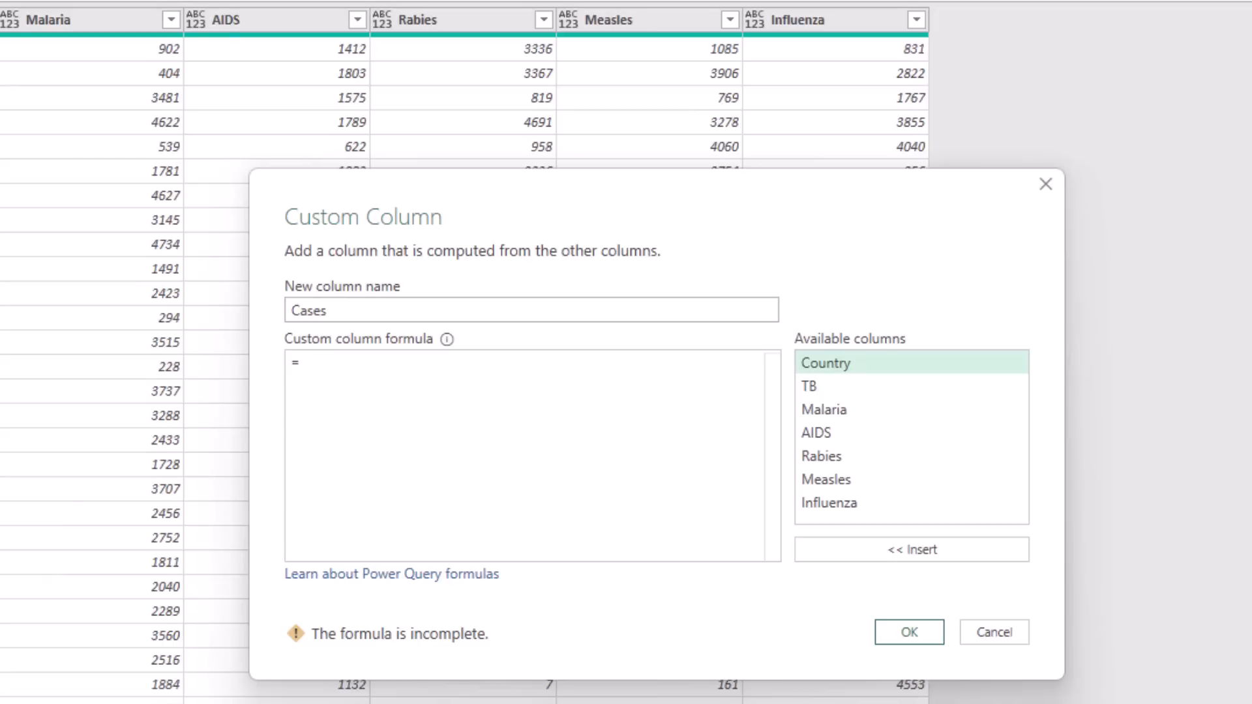
type("_")
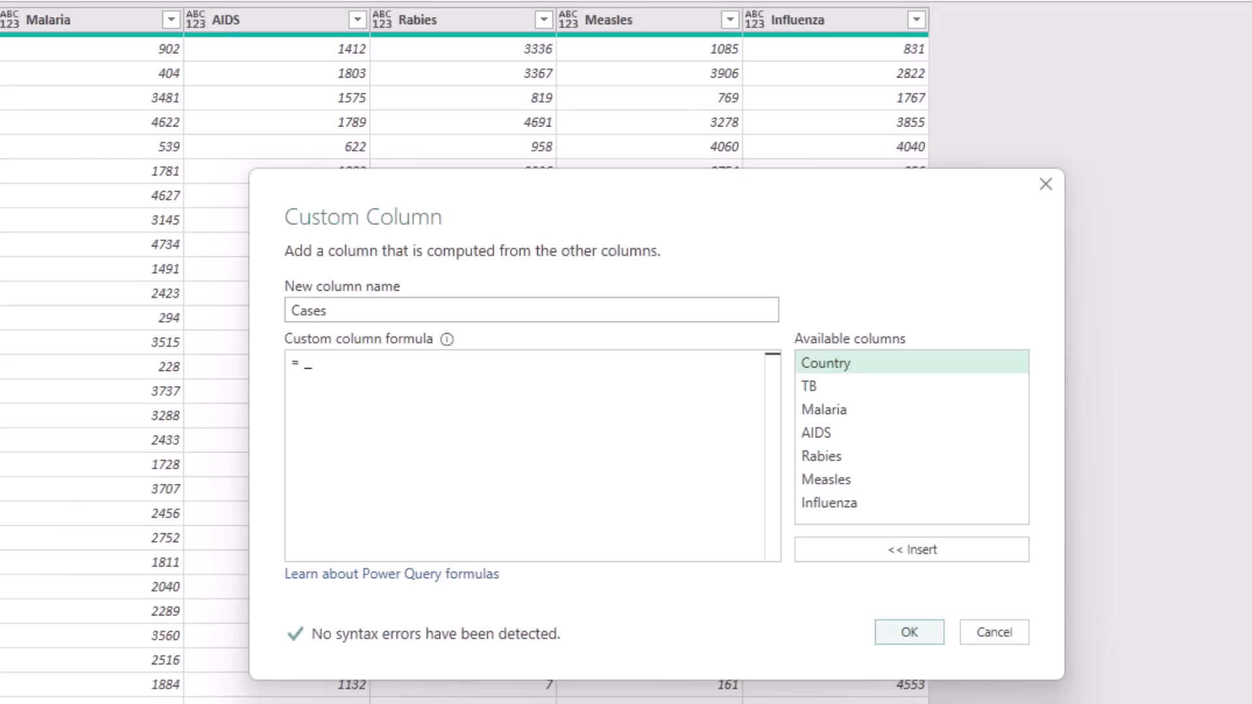
left_click(909, 632)
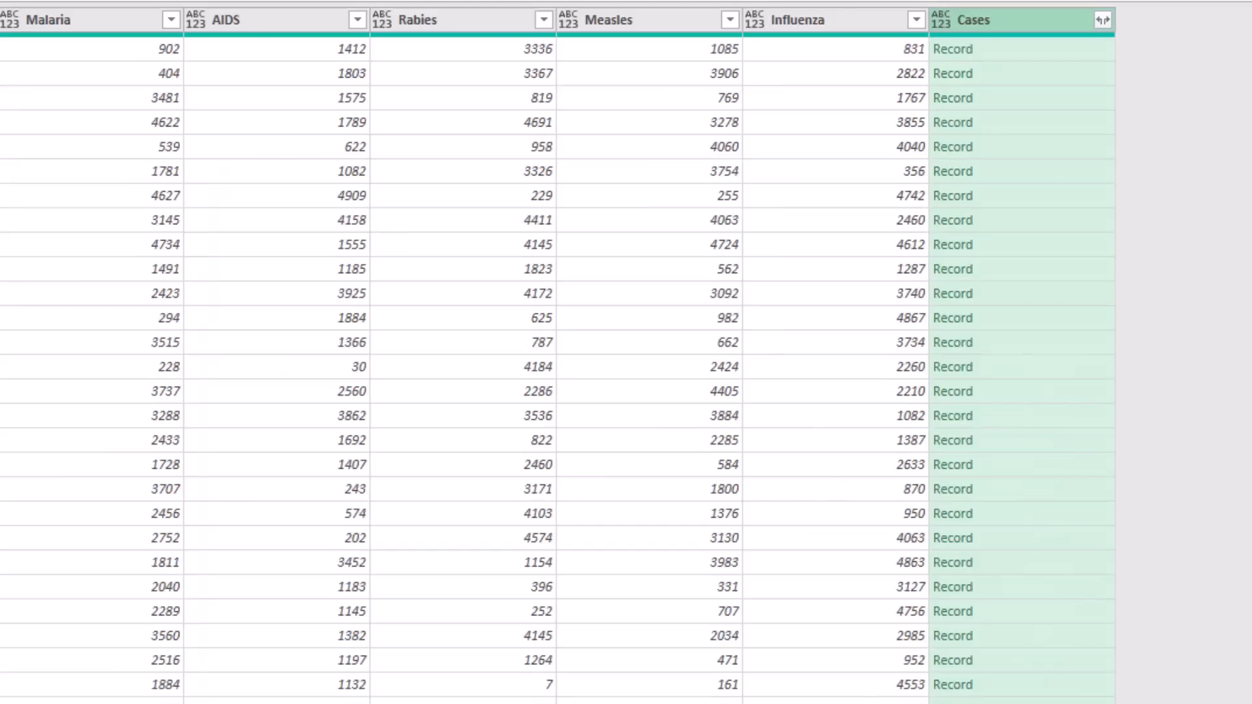
- Preview the first Cases records and change the column's formula to Record.RemoveFields(_,"Country")
left_click(978, 49)
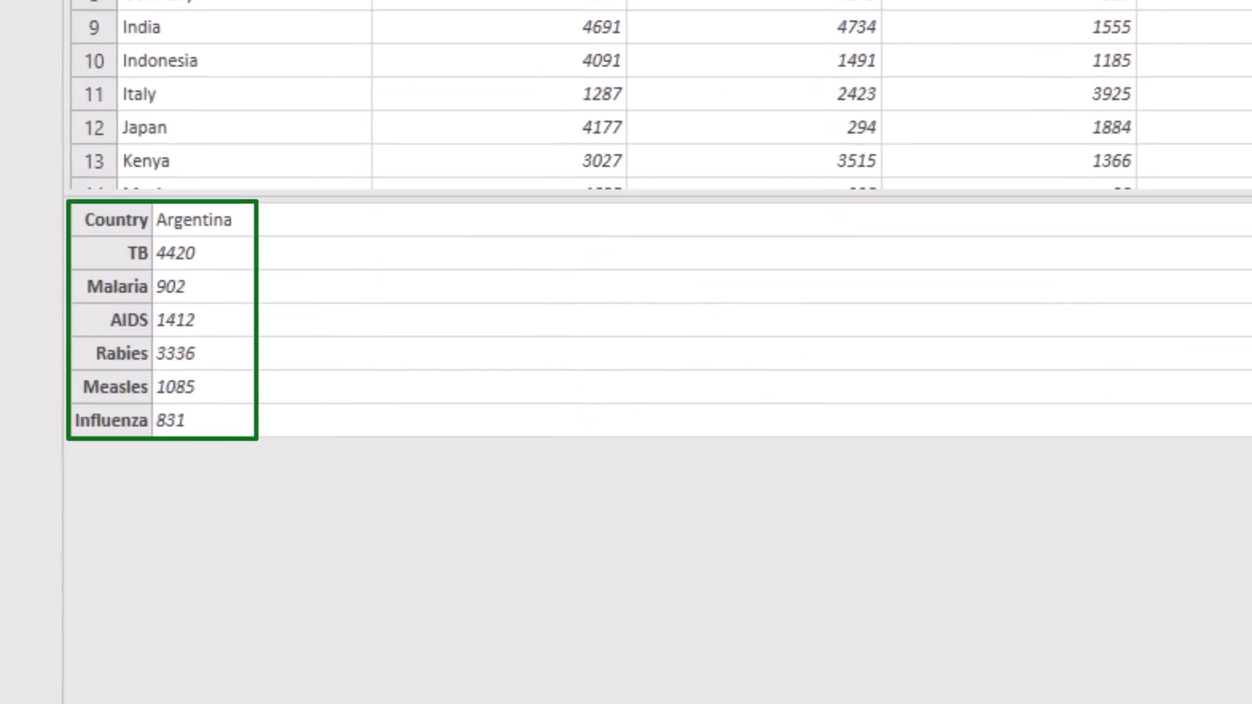
key("Down")
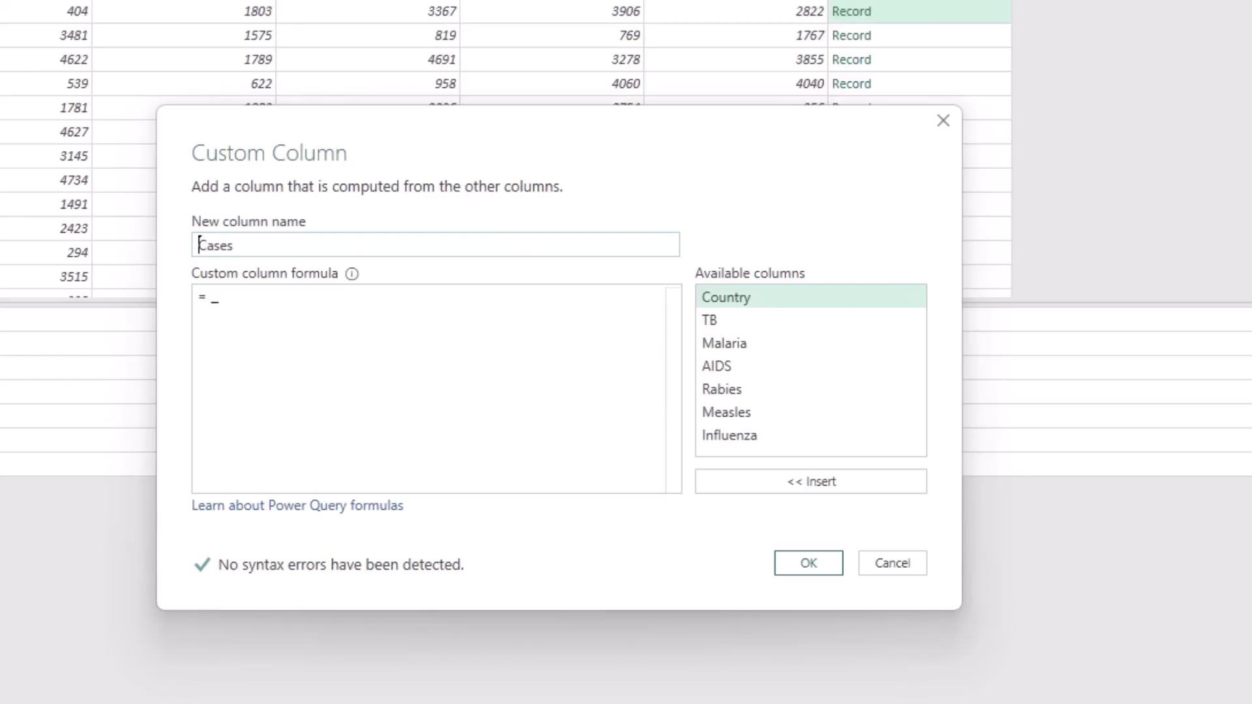
left_click(215, 297)
key("ctrl+v")
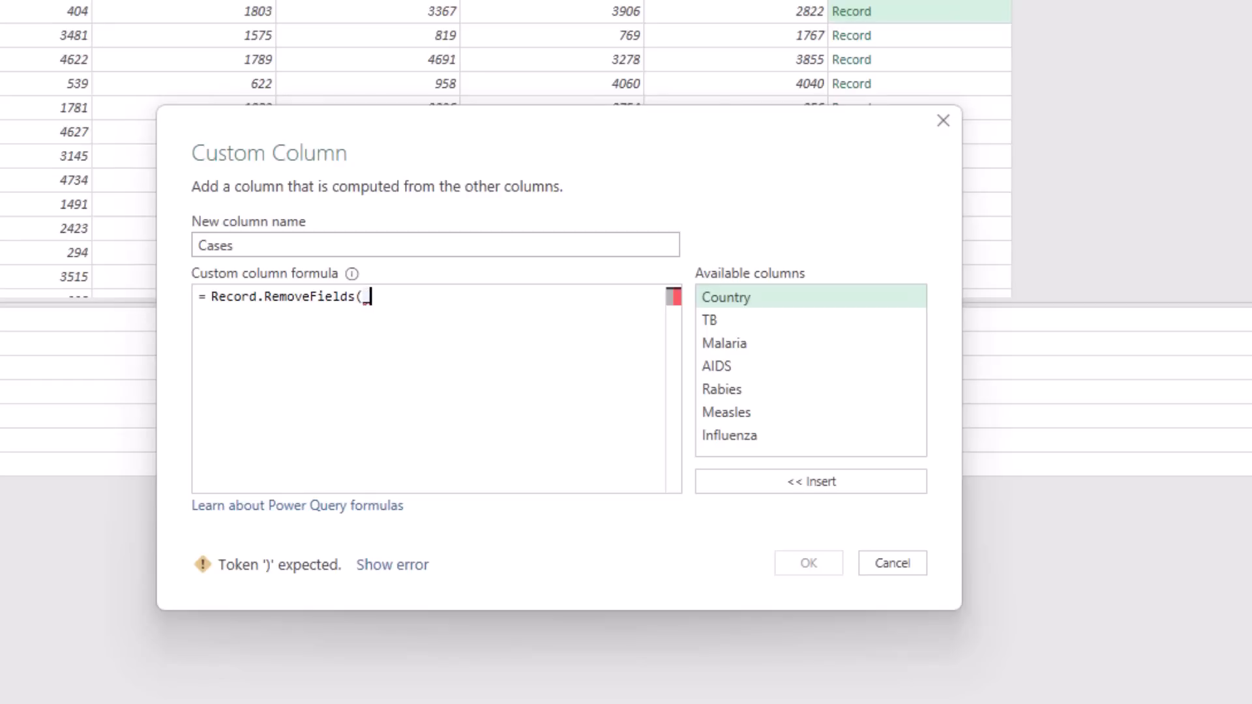
type(",")
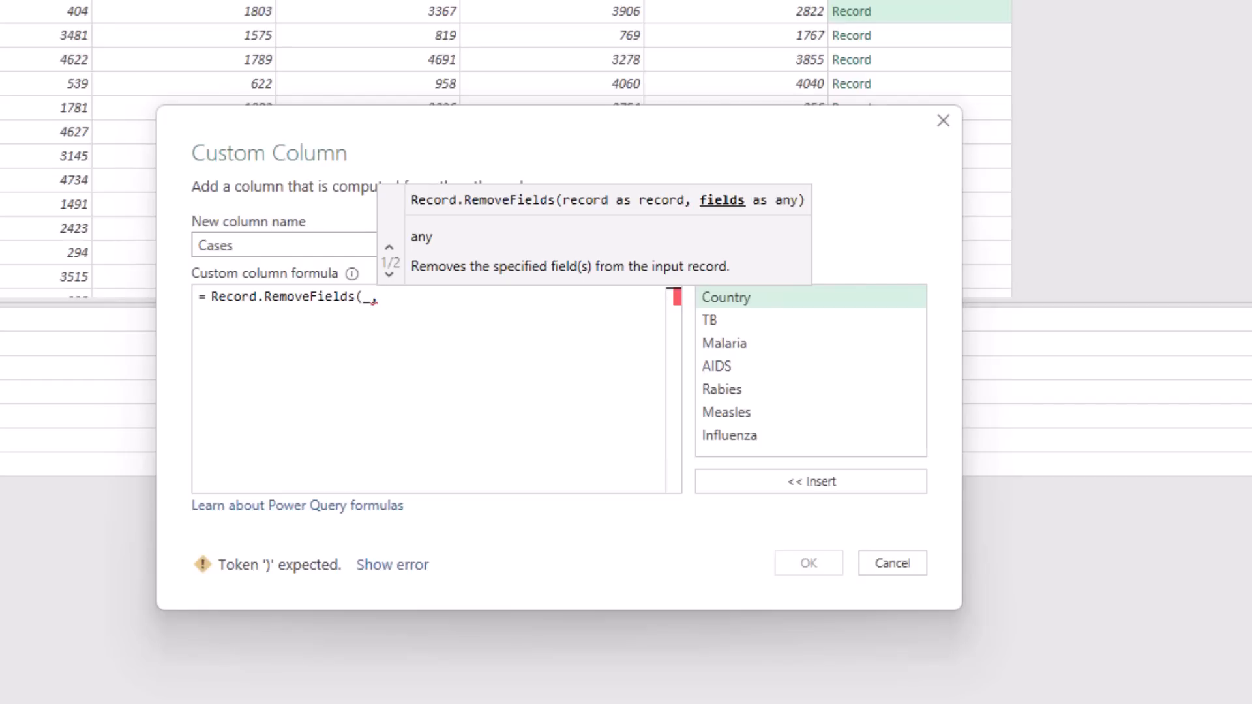
type("\"Country\")")
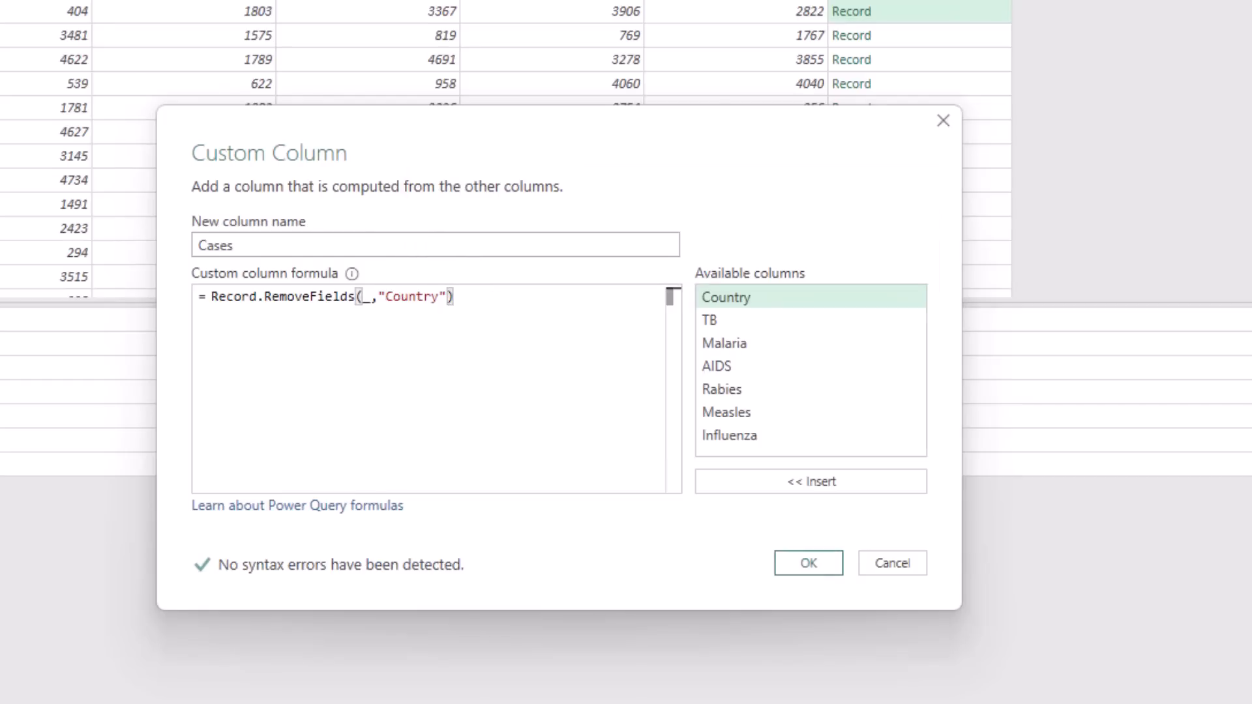
left_click(809, 563)
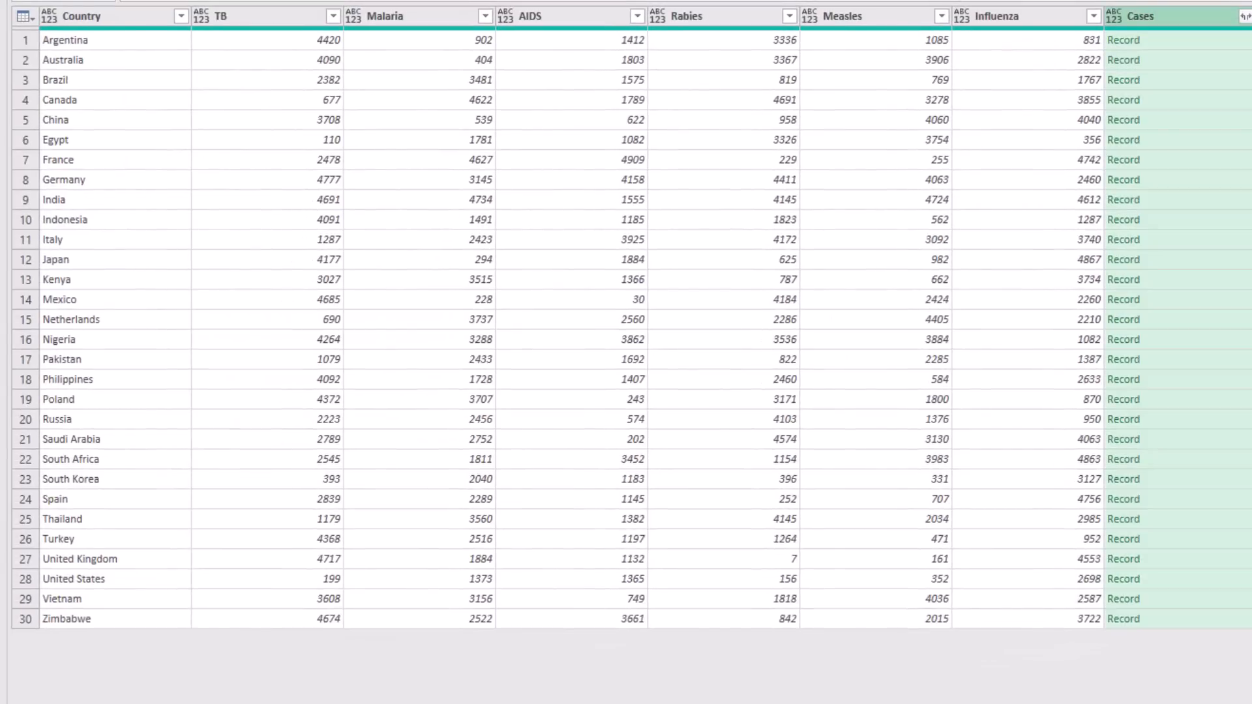
- Preview the first reduced Cases record and change the column's formula to Record.ToList(Record.RemoveFields(_,"Country"))
left_click(1190, 41)
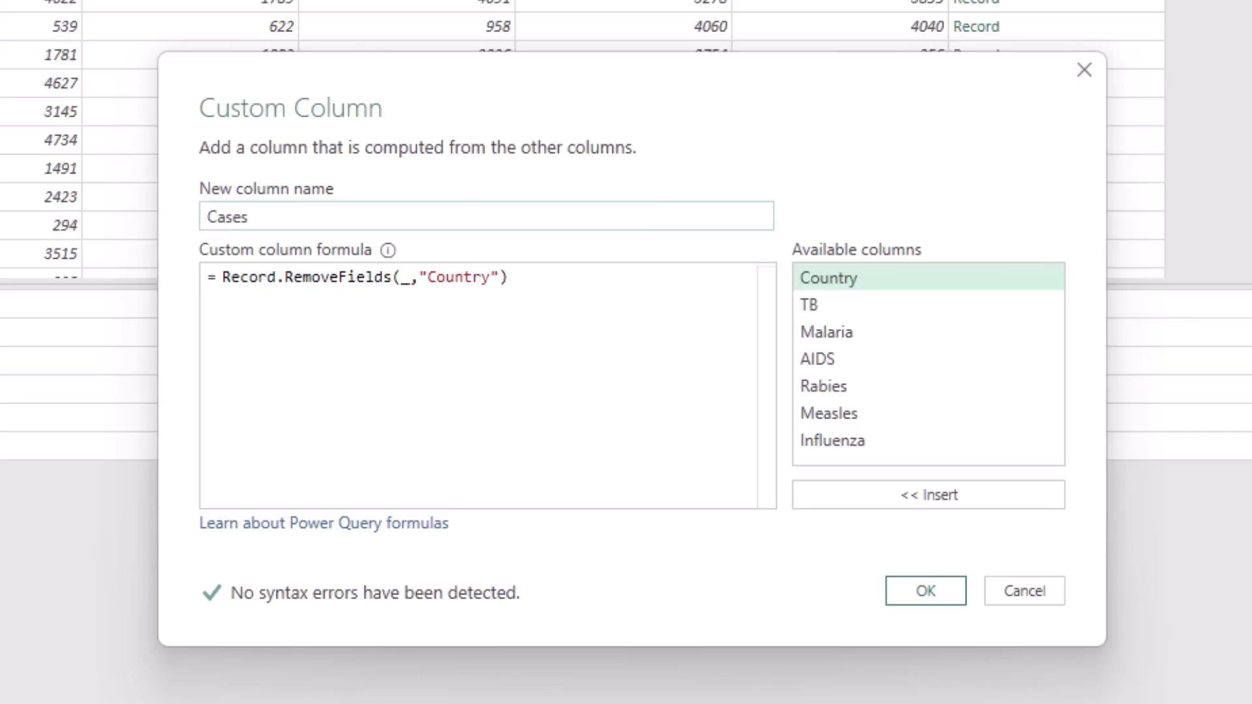
left_click(223, 277)
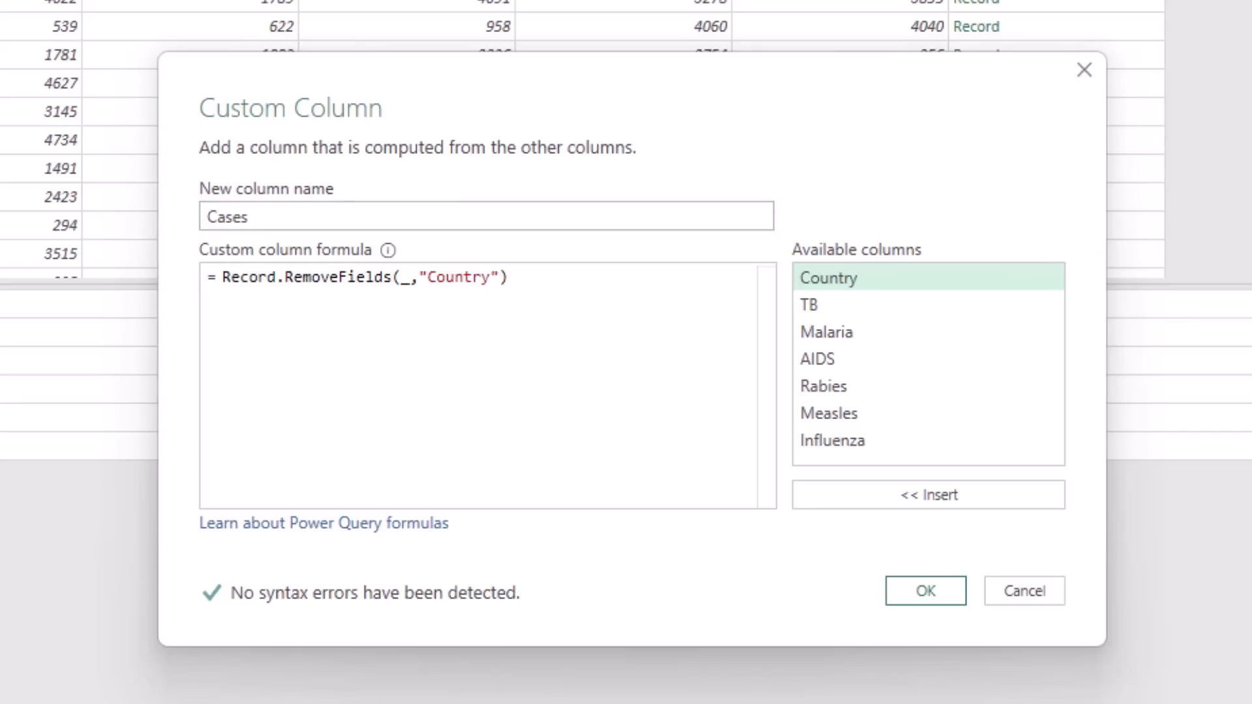
type("Record.ToList(")
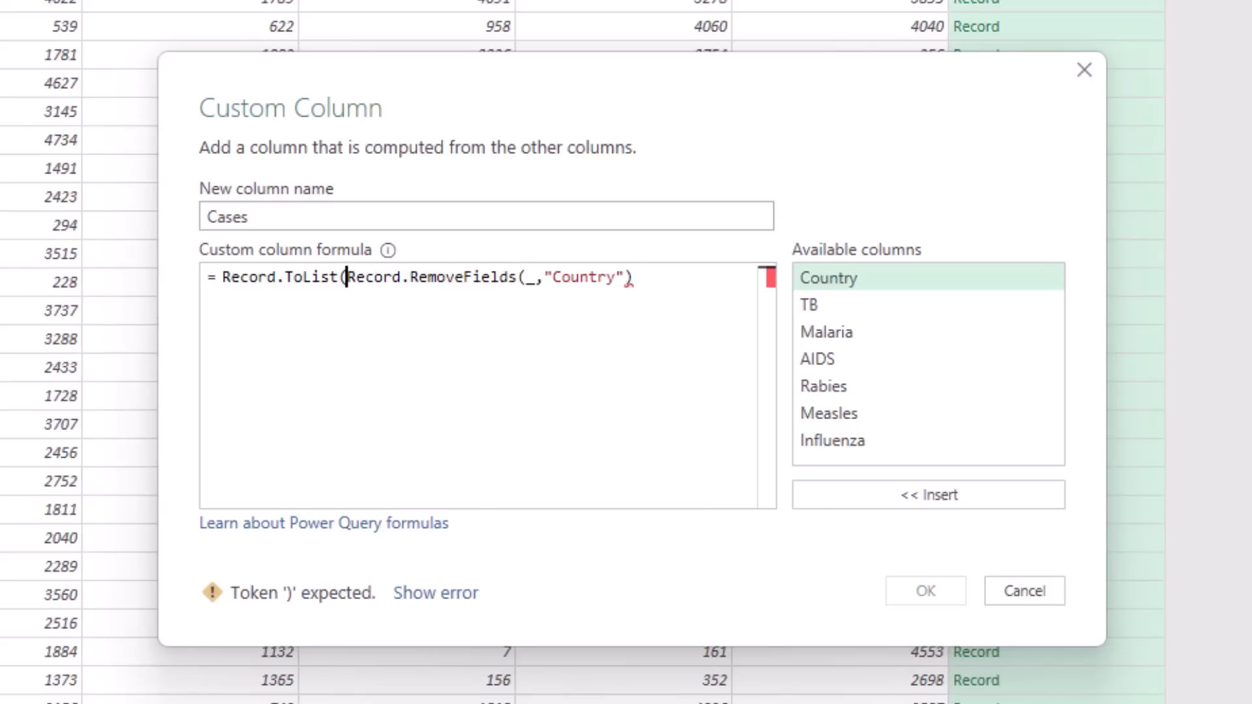
key("End")
type(")")
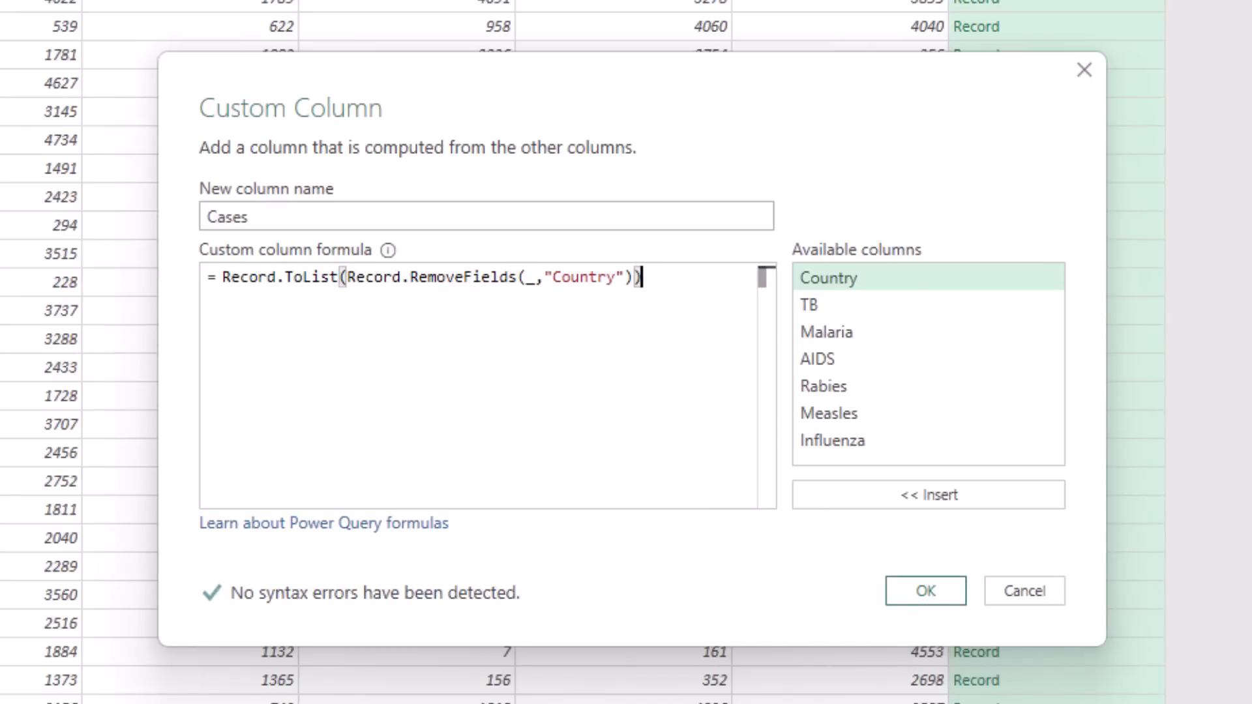
left_click(926, 591)
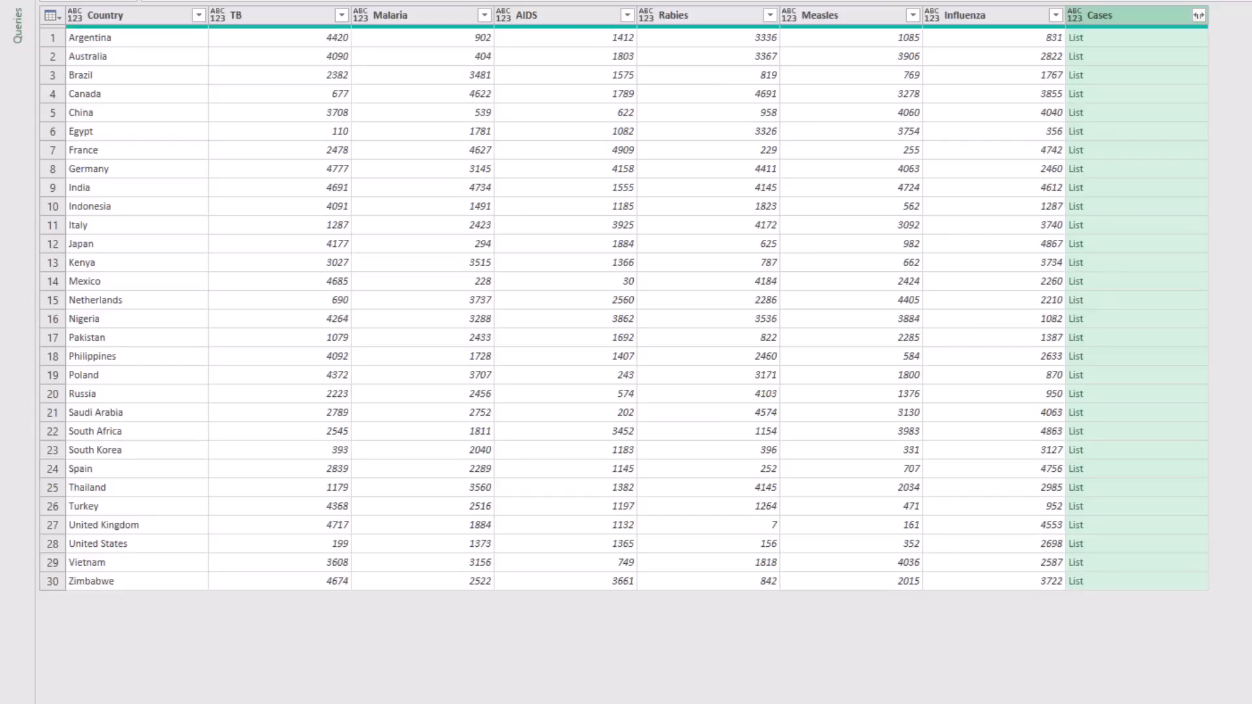
- Preview the first list in the Cases column and add a custom column named Total with the formula List.Sum([Cases])
left_click(1136, 38)
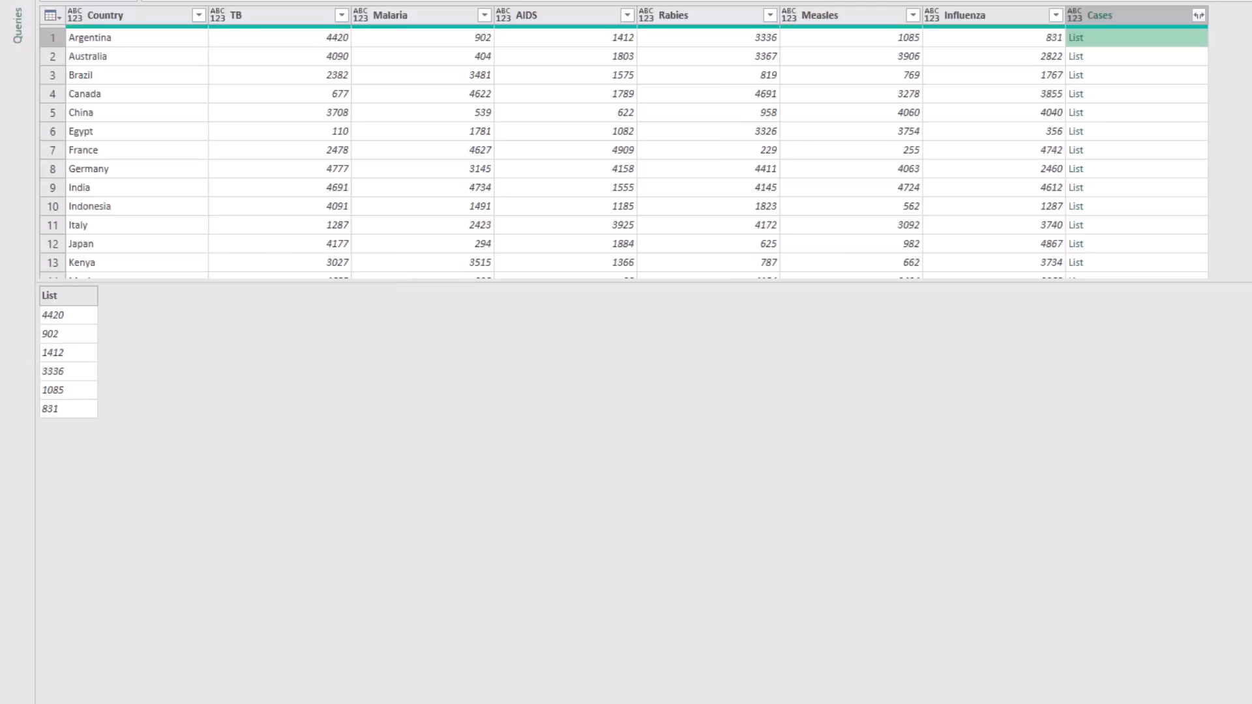
left_click(1127, 15)
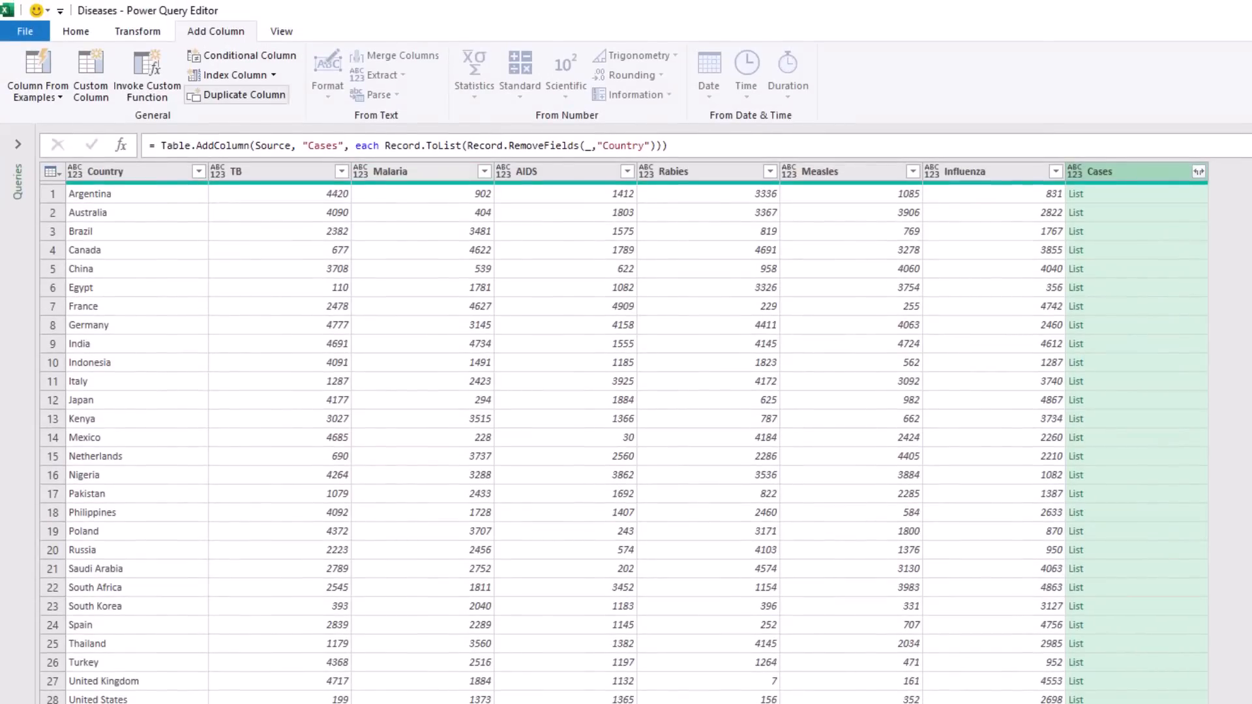
left_click(90, 75)
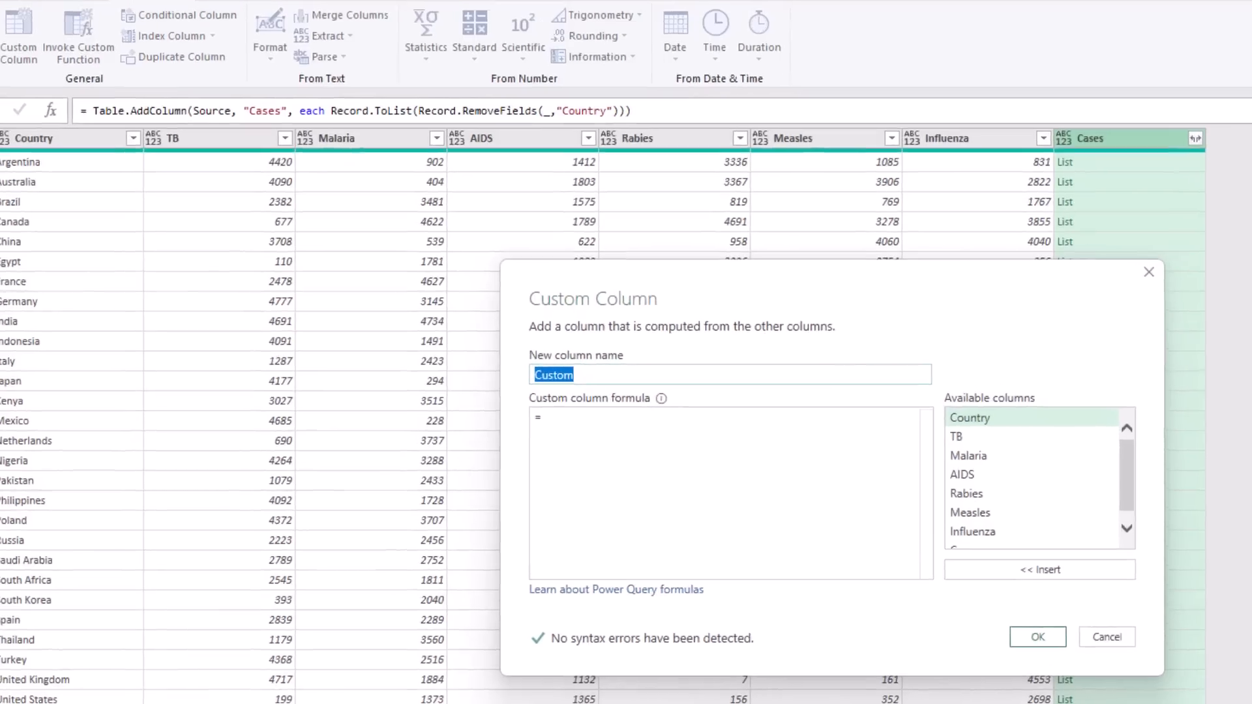
type("Total")
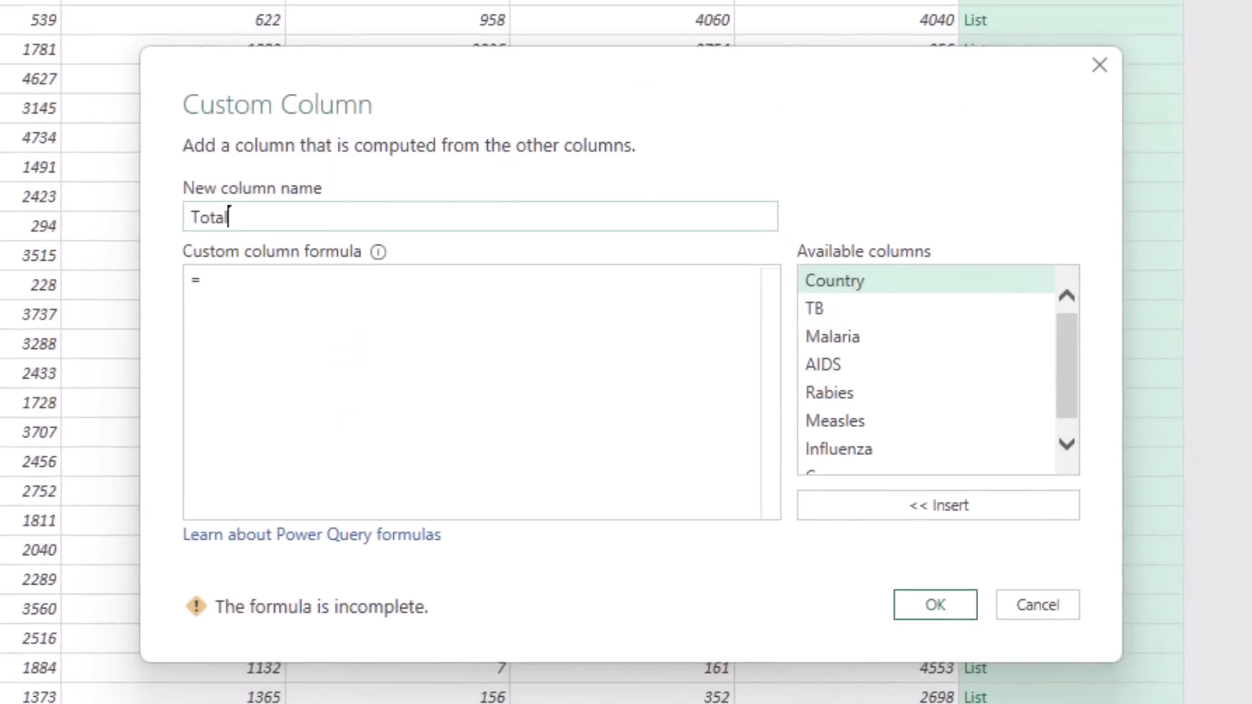
key("Tab")
type("List.Sum(")
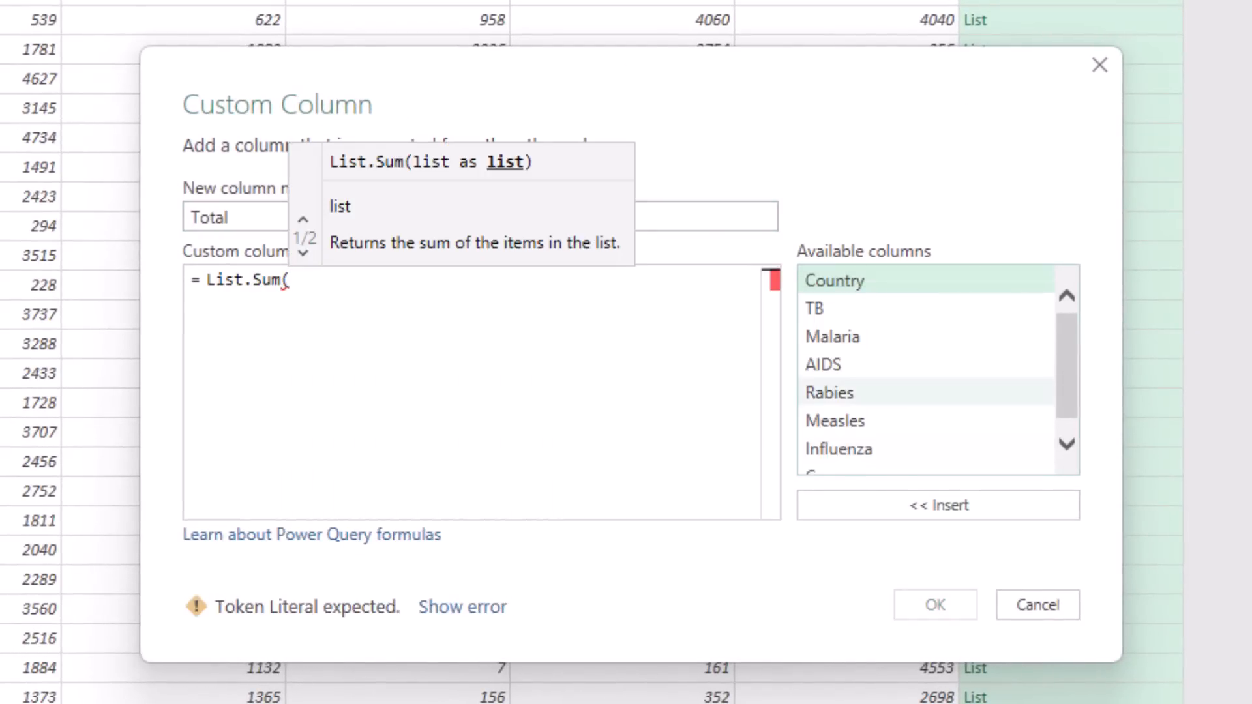
scroll(926, 391, "down", 1)
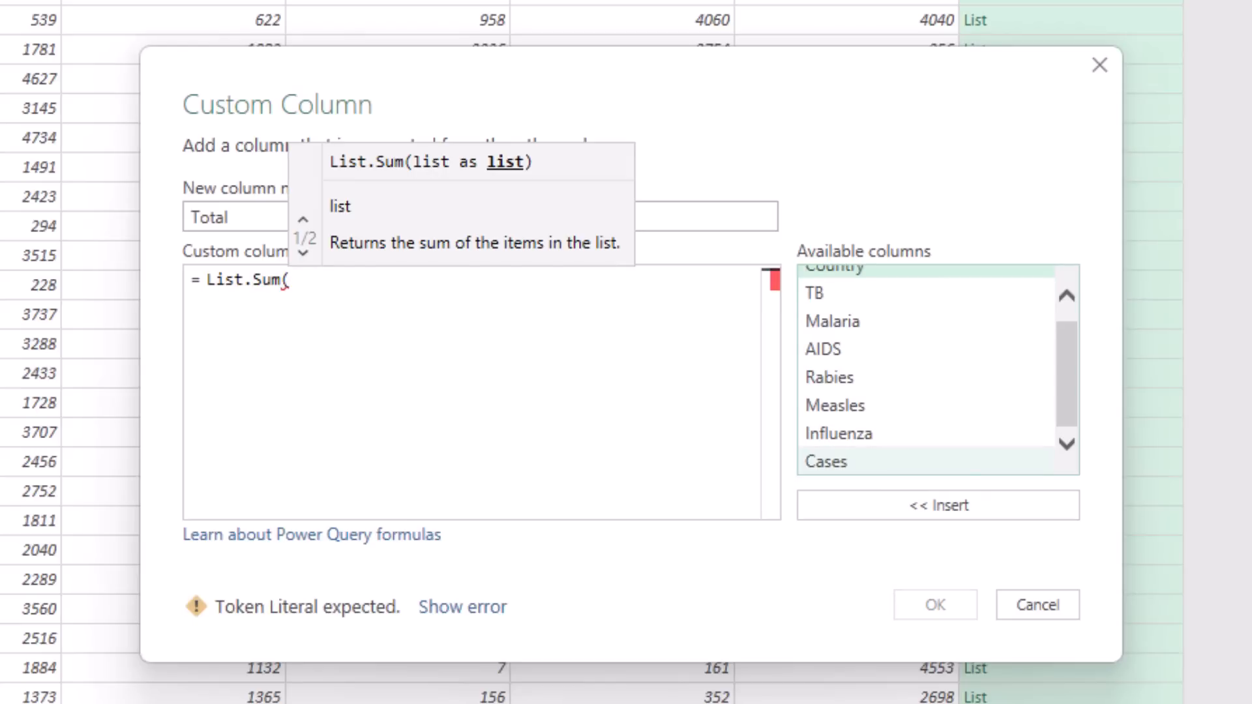
double_click(826, 462)
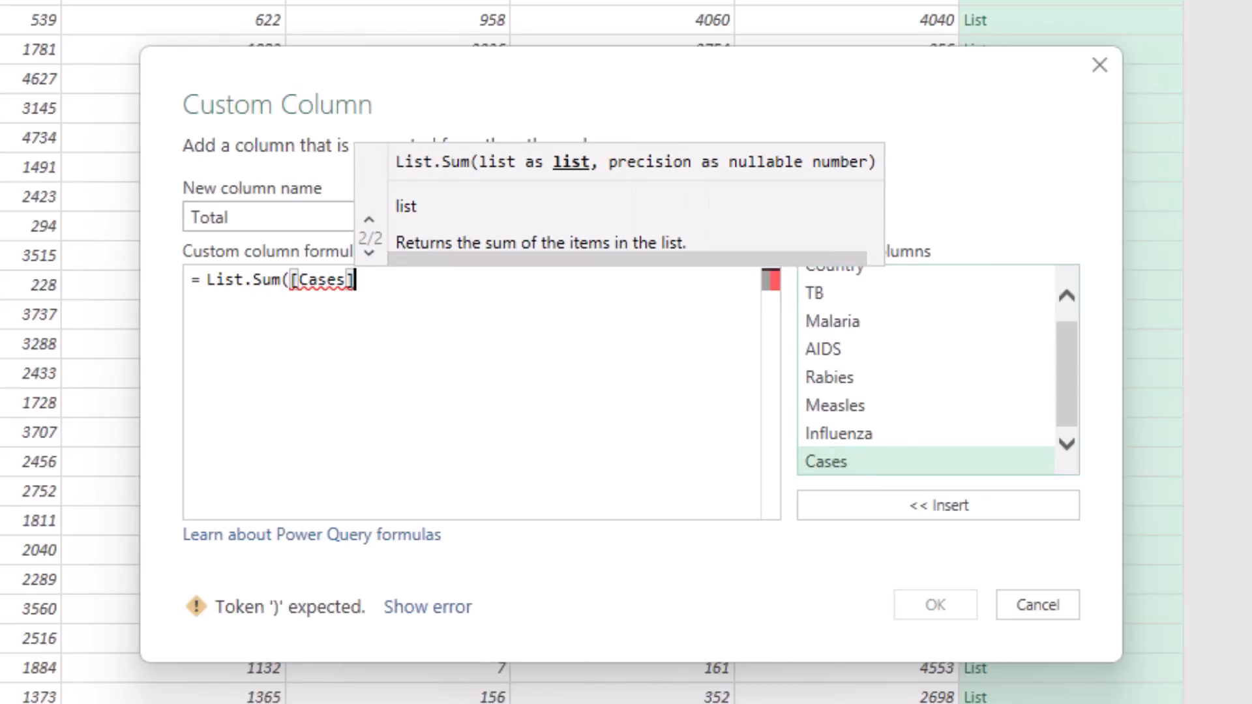
type(")")
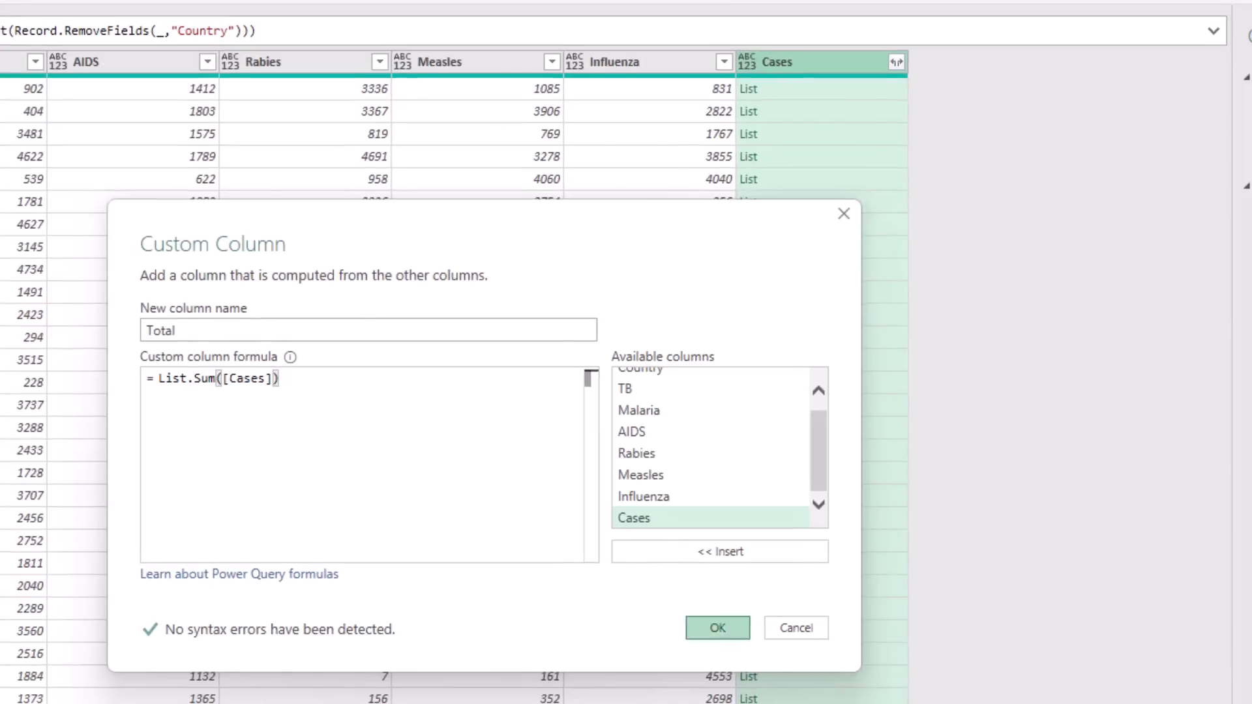
left_click(935, 605)
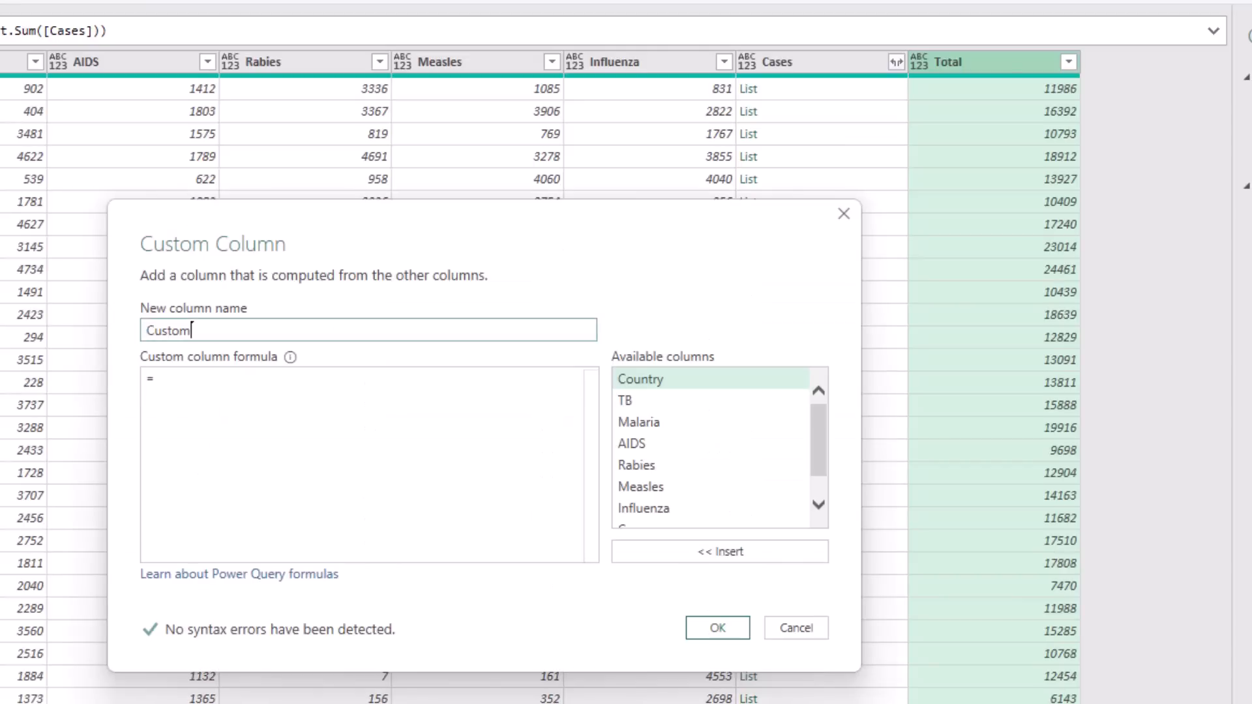
- Add a custom column named Average with the formula List.Average([Cases])
left_click_drag(193, 331, 145, 331)
type("Average")
key("Tab")
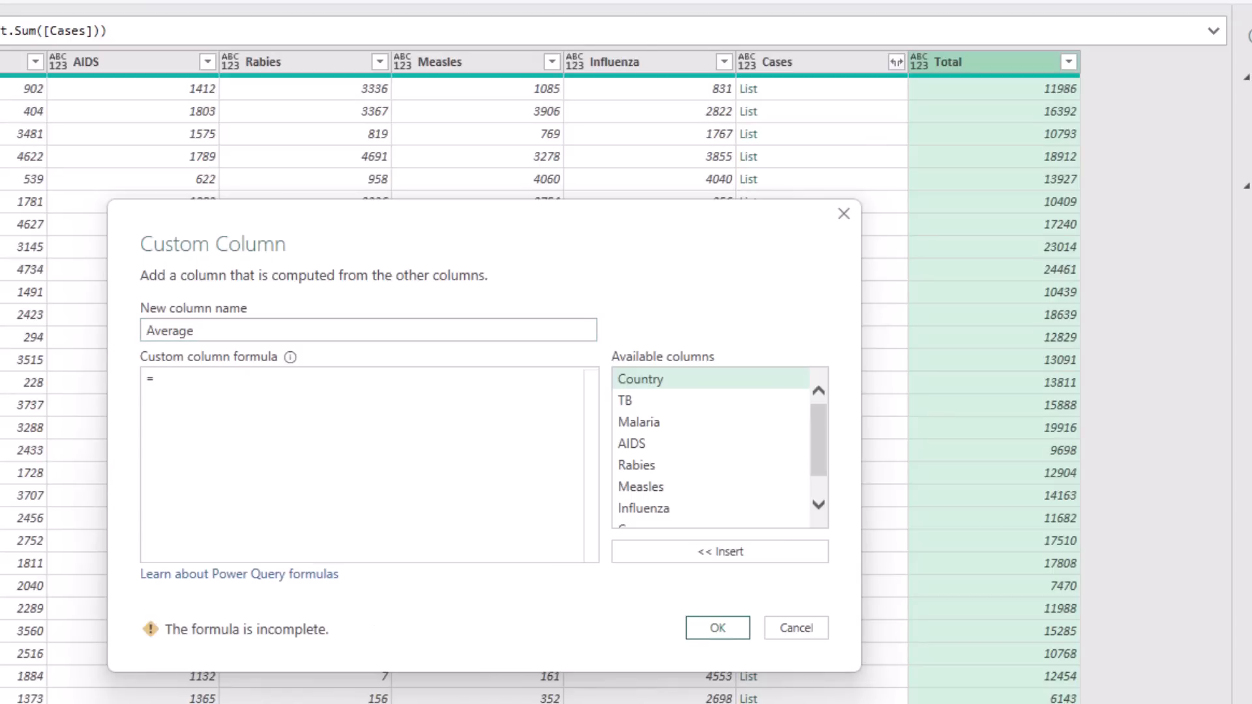
type("List.Average(")
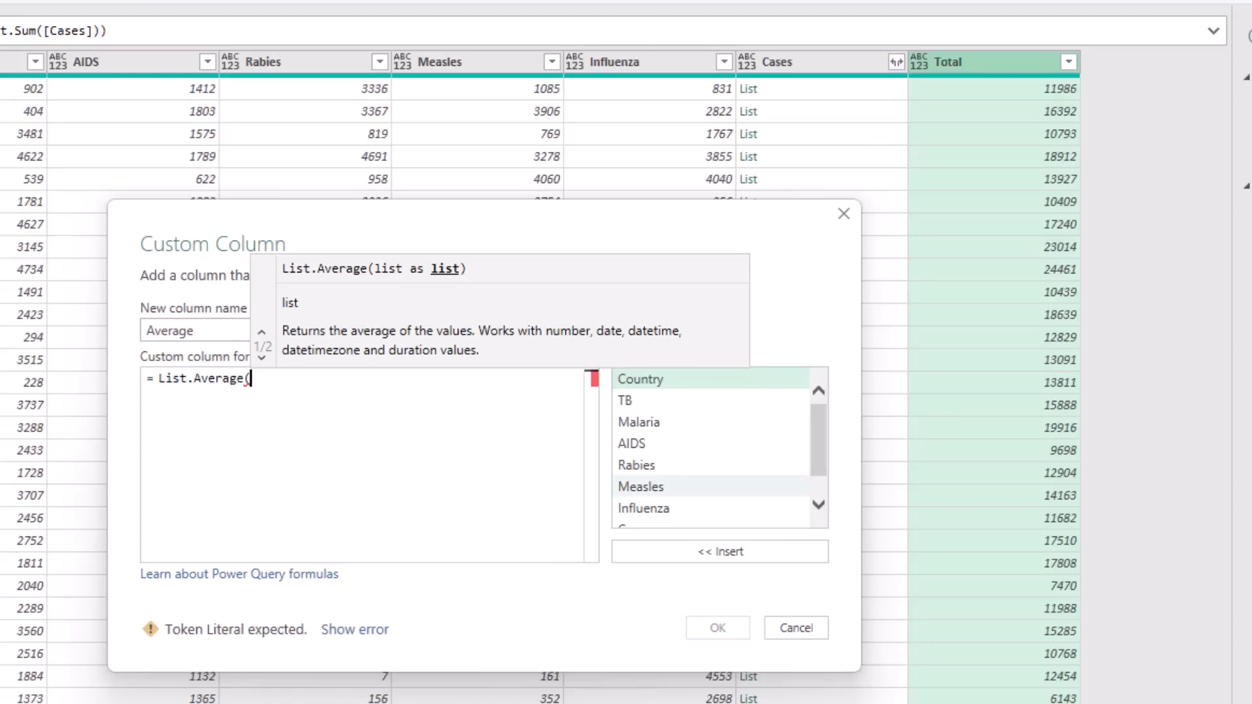
scroll(819, 443, "down", 1)
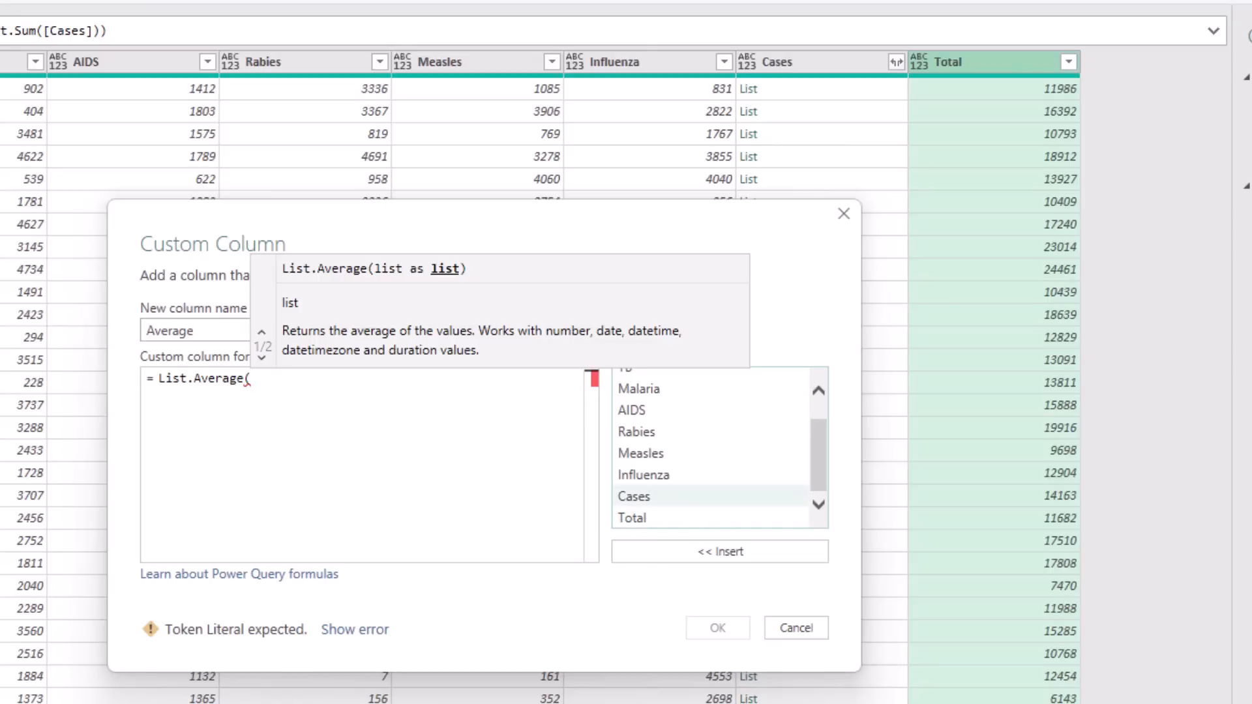
double_click(634, 496)
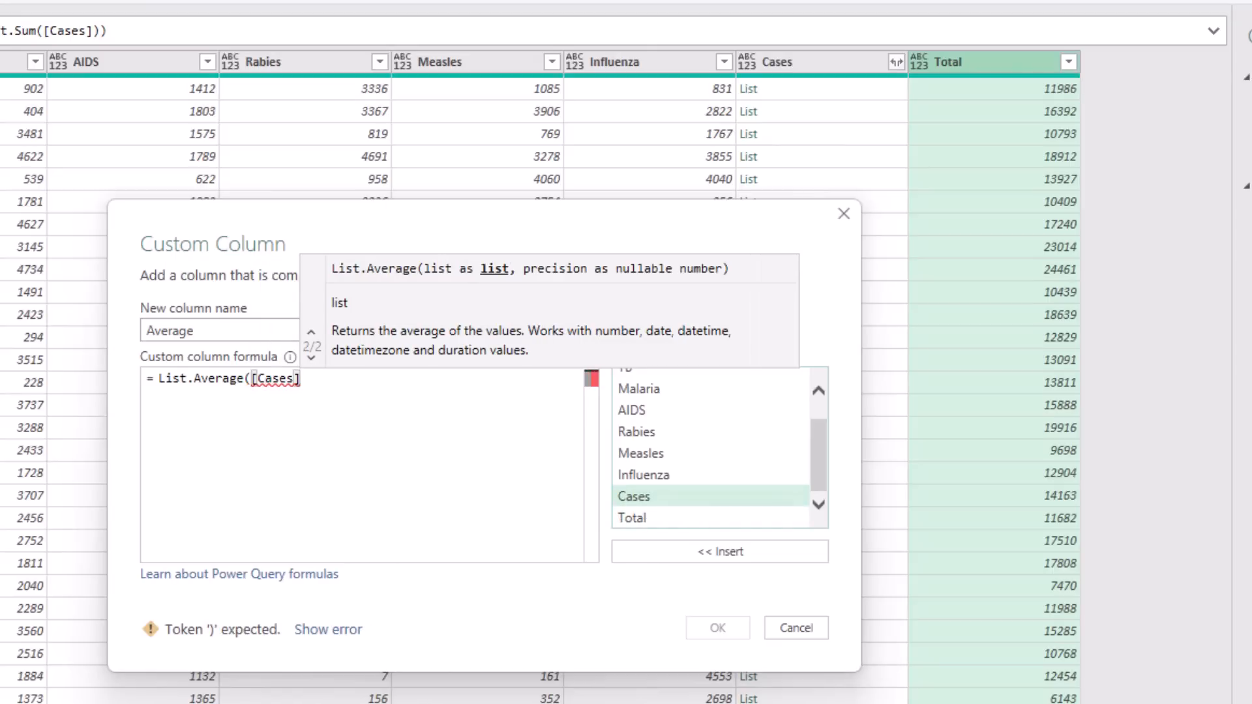
type(")")
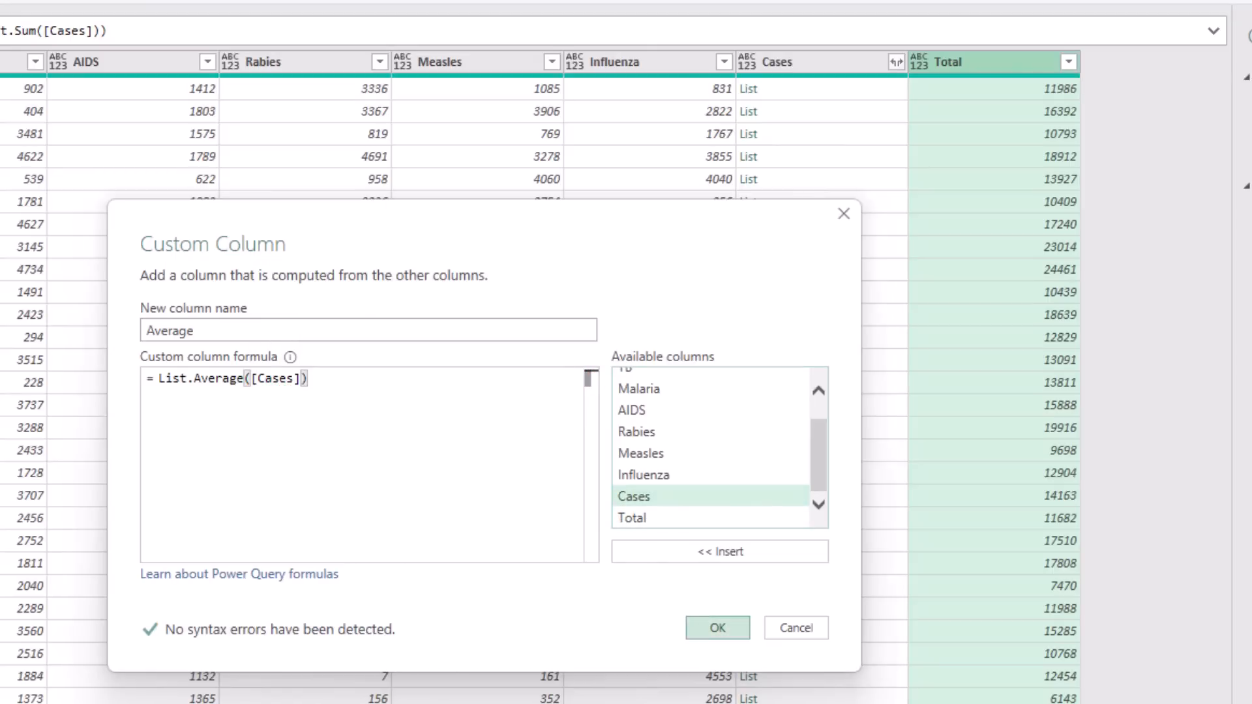
left_click(718, 628)
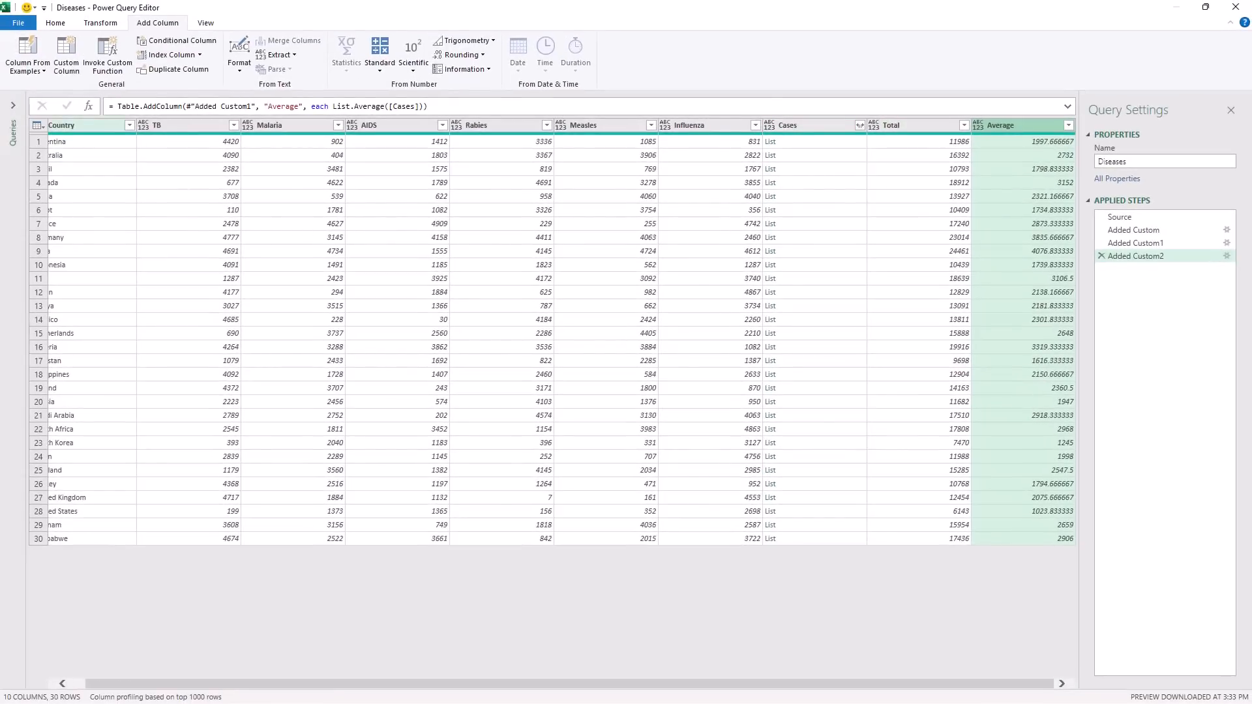
- Keep only the Country, Total and Average columns by removing all other columns
left_click(78, 125)
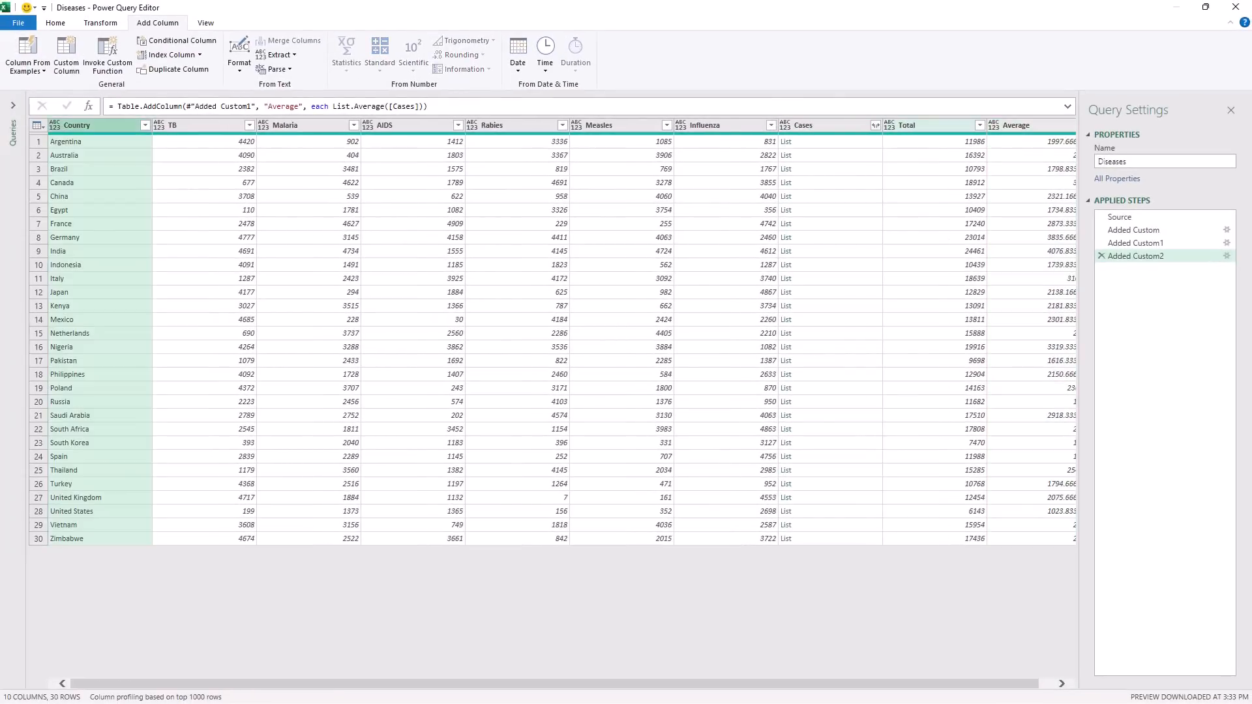
left_click(934, 125, "ctrl")
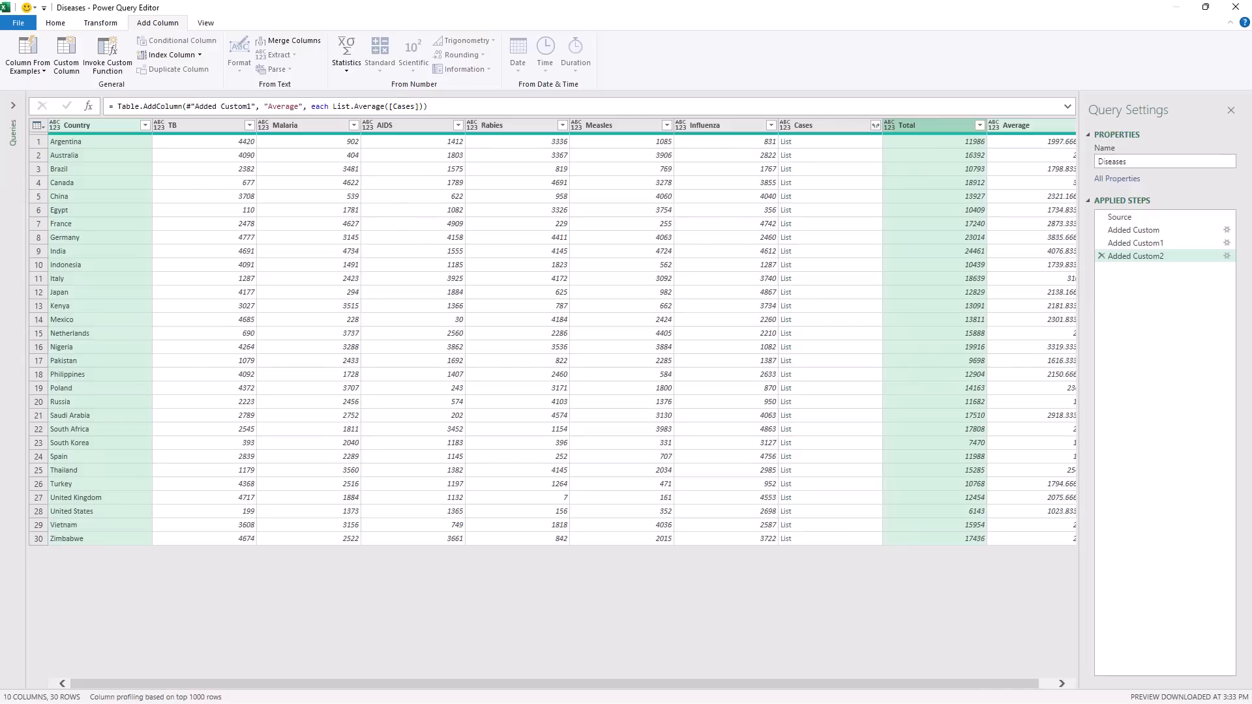
left_click(1024, 125, "ctrl")
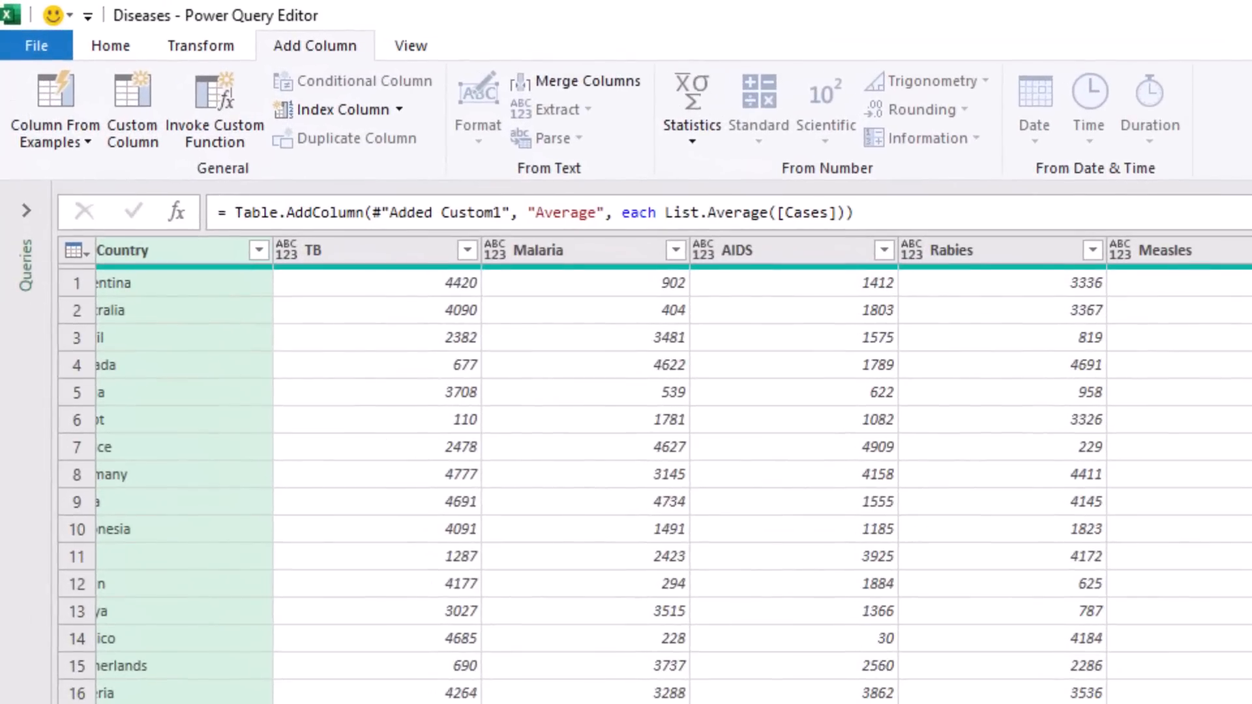
right_click(216, 251)
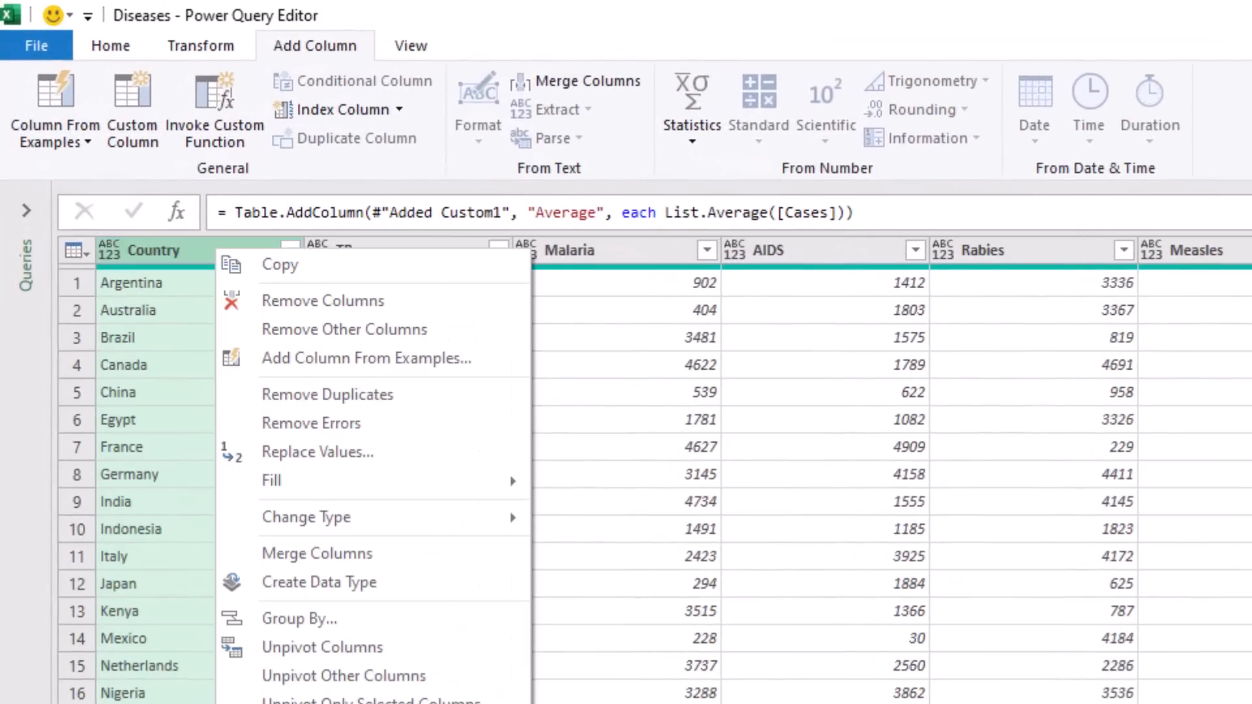
left_click(344, 330)
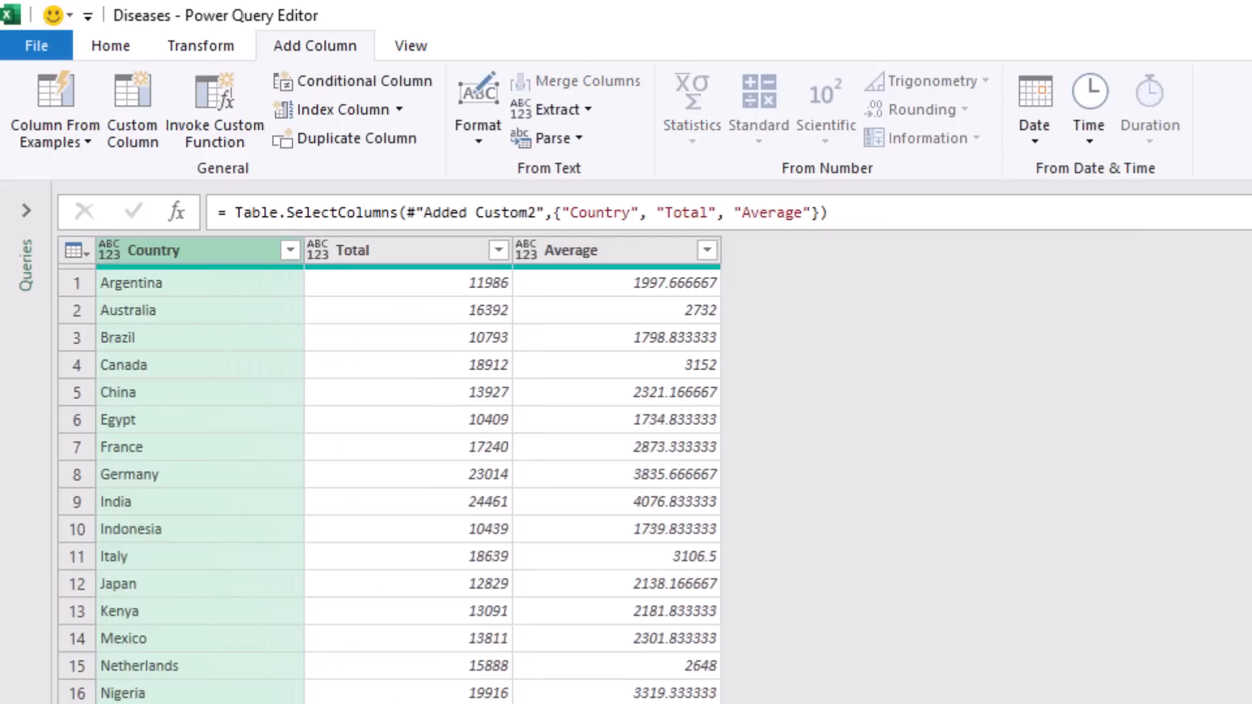
- Detect the data types of all three remaining columns automatically
key("ctrl+a")
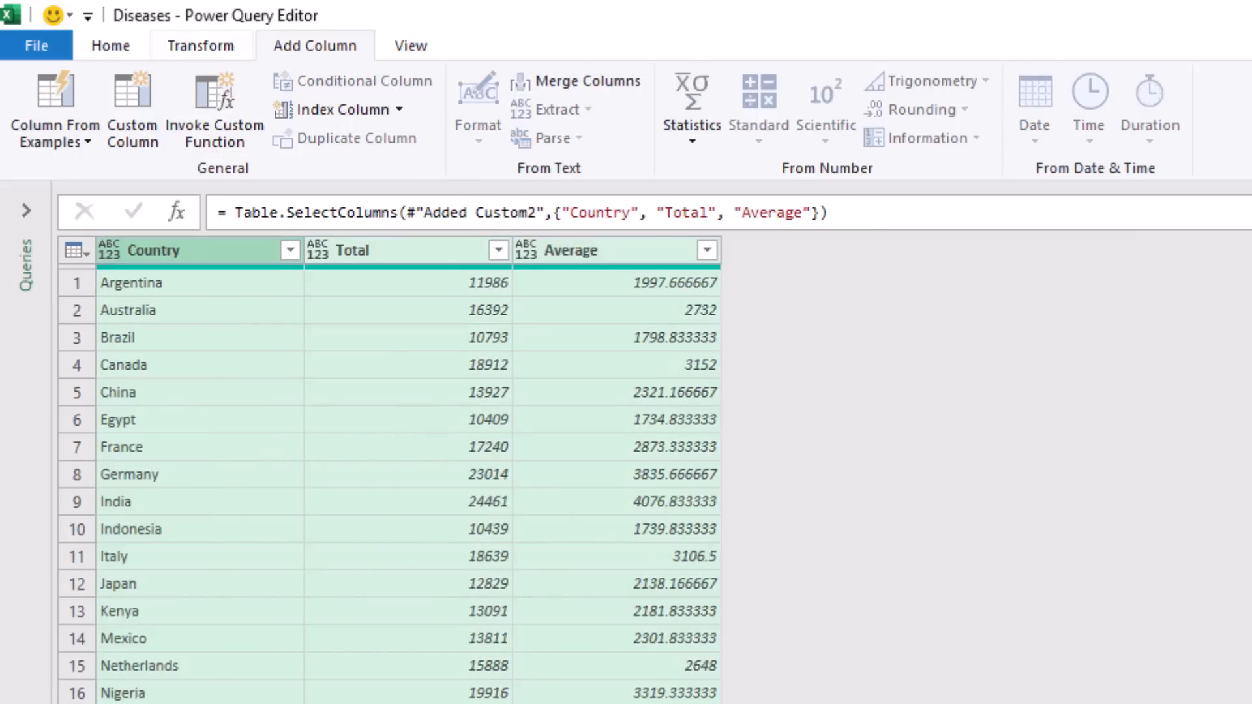
left_click(200, 45)
left_click(375, 110)
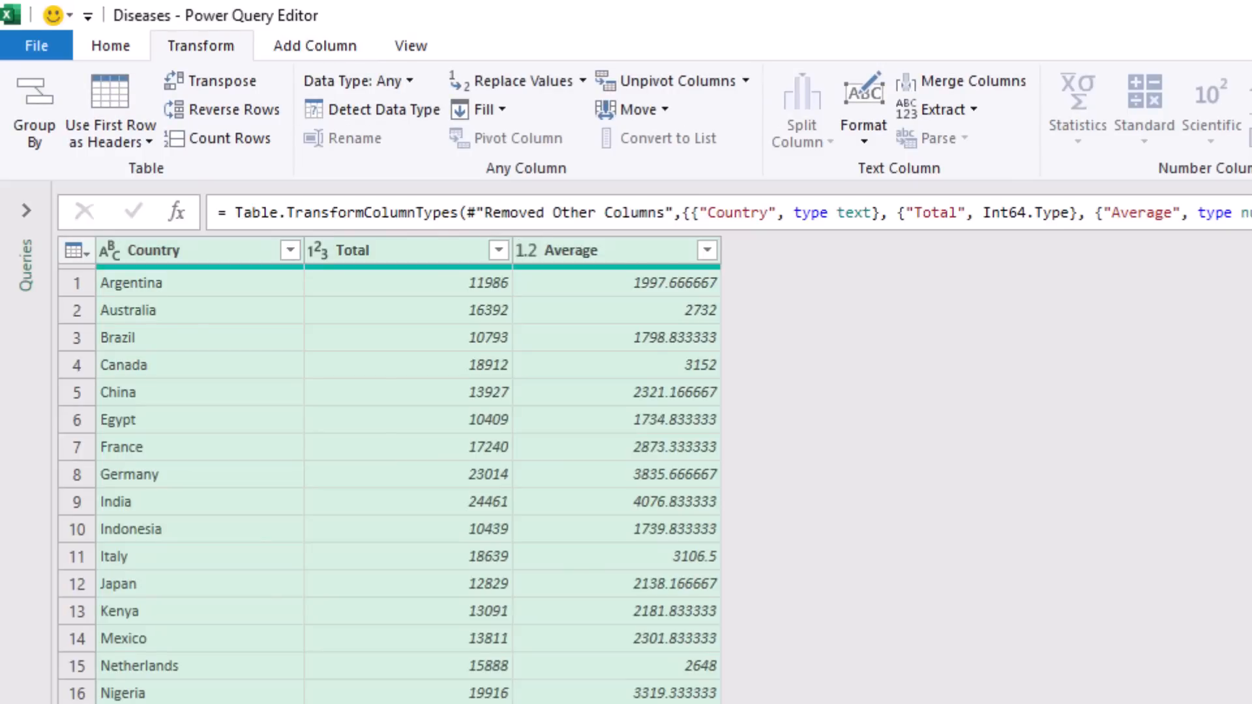
- Round the Average column to 2 decimal places
left_click(600, 251)
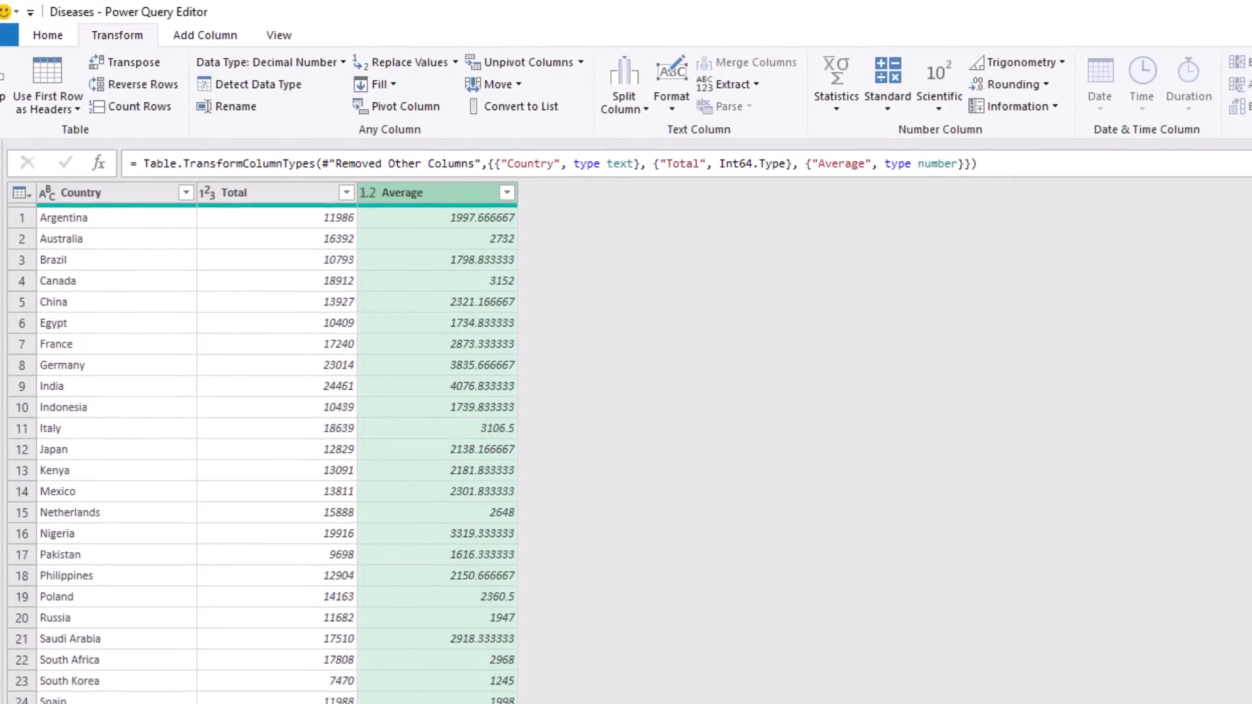
left_click(1010, 84)
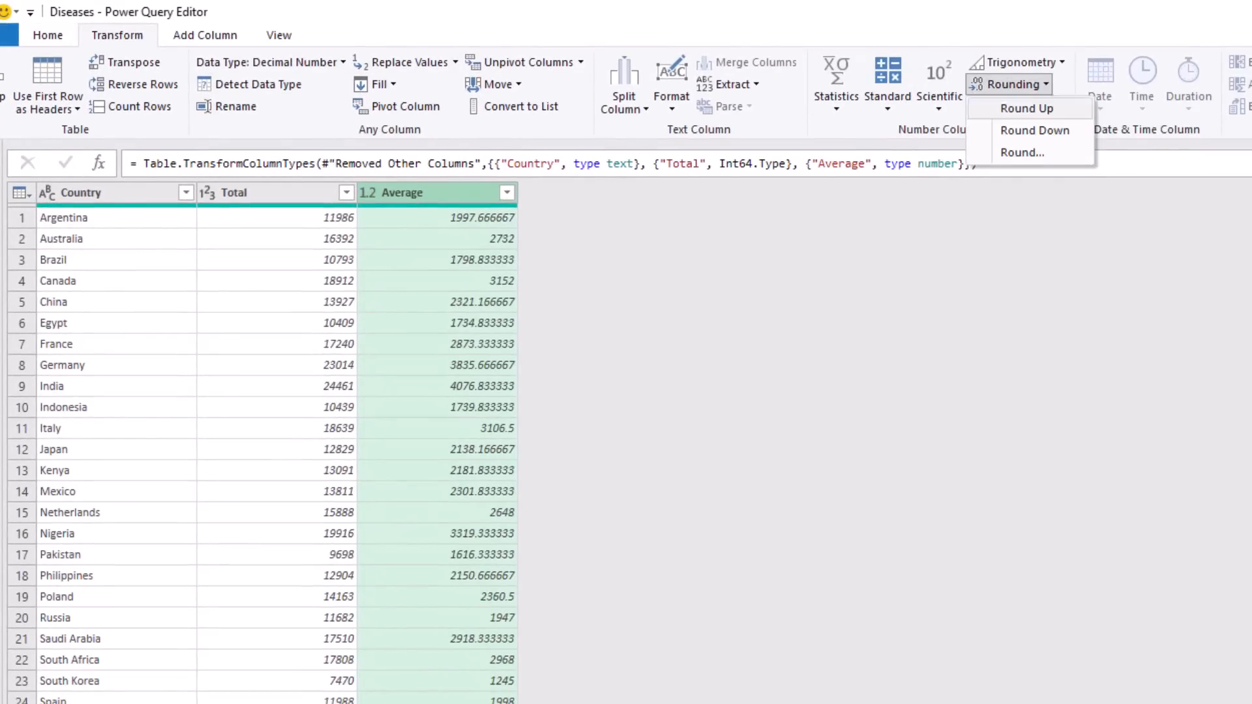
left_click(1022, 152)
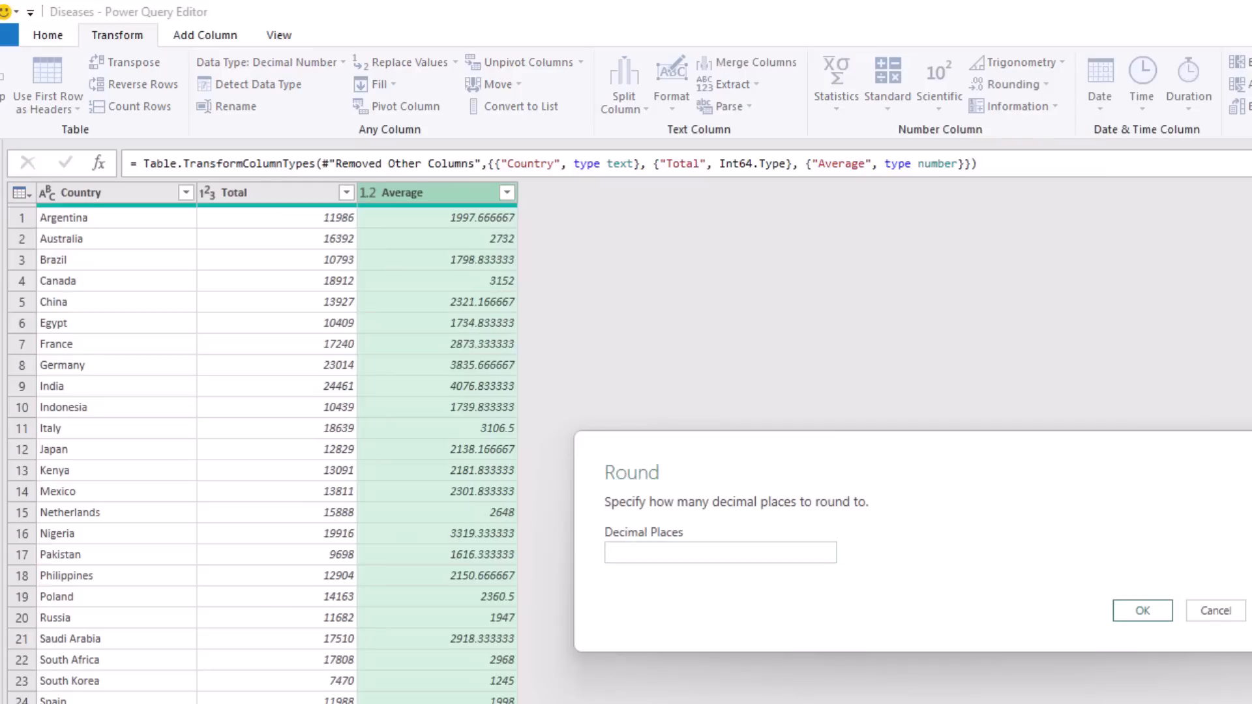
type("2")
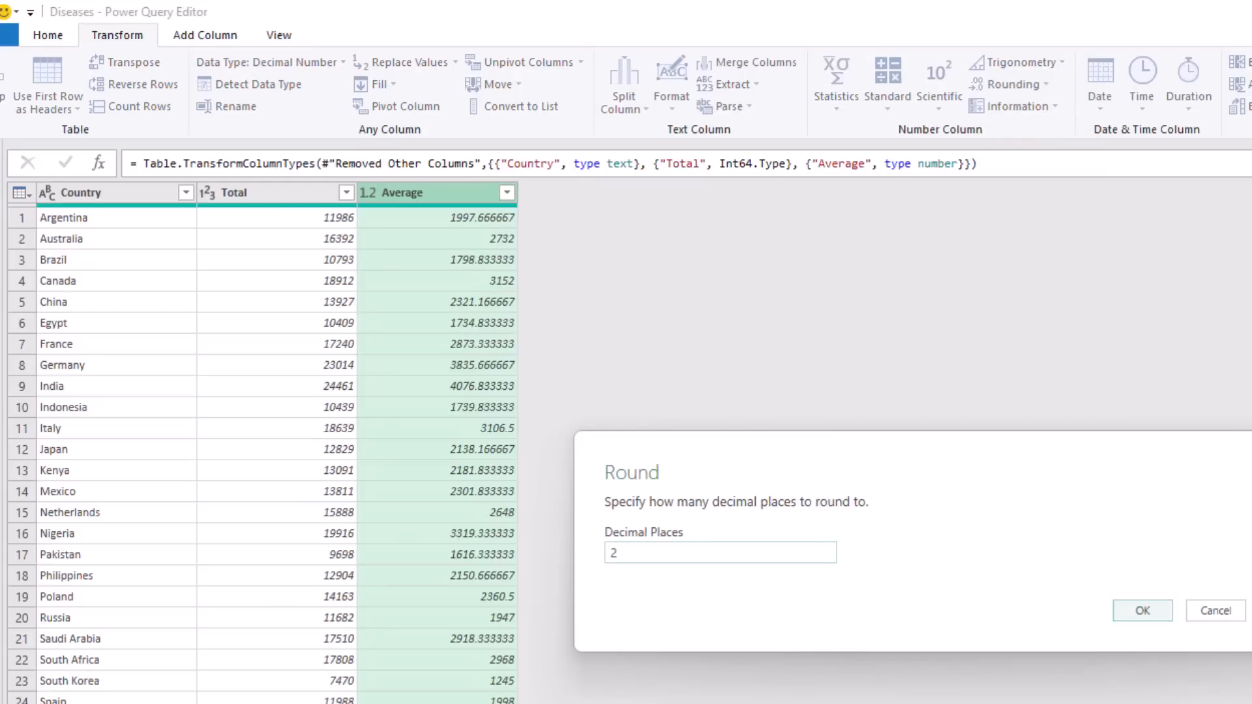
key("Return")
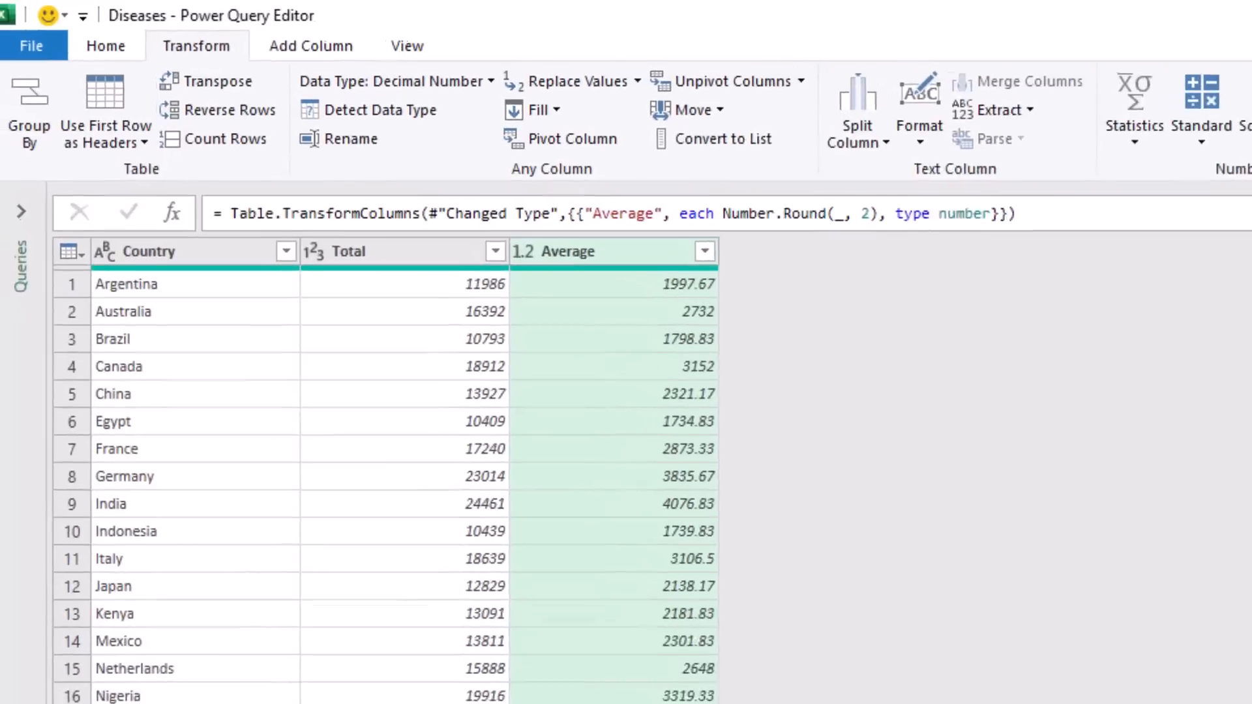
- Close the query and load it as a table to the existing worksheet, starting at cell M1
left_click(116, 48)
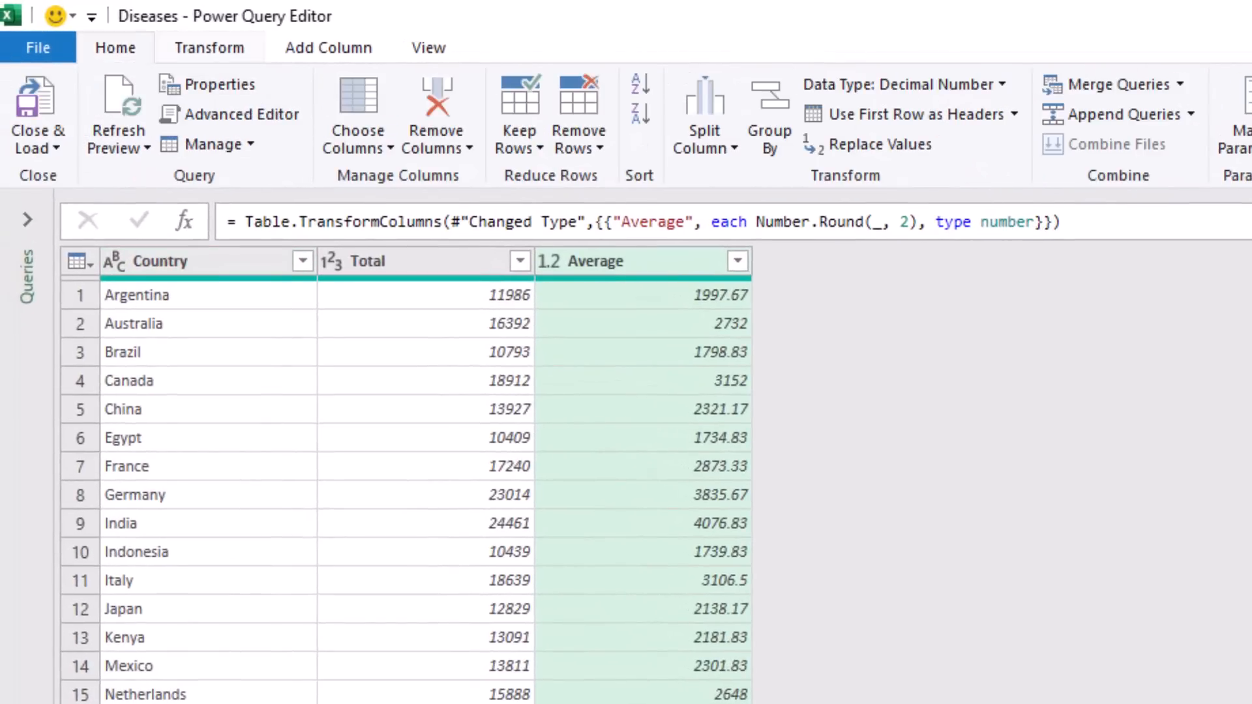
left_click(39, 140)
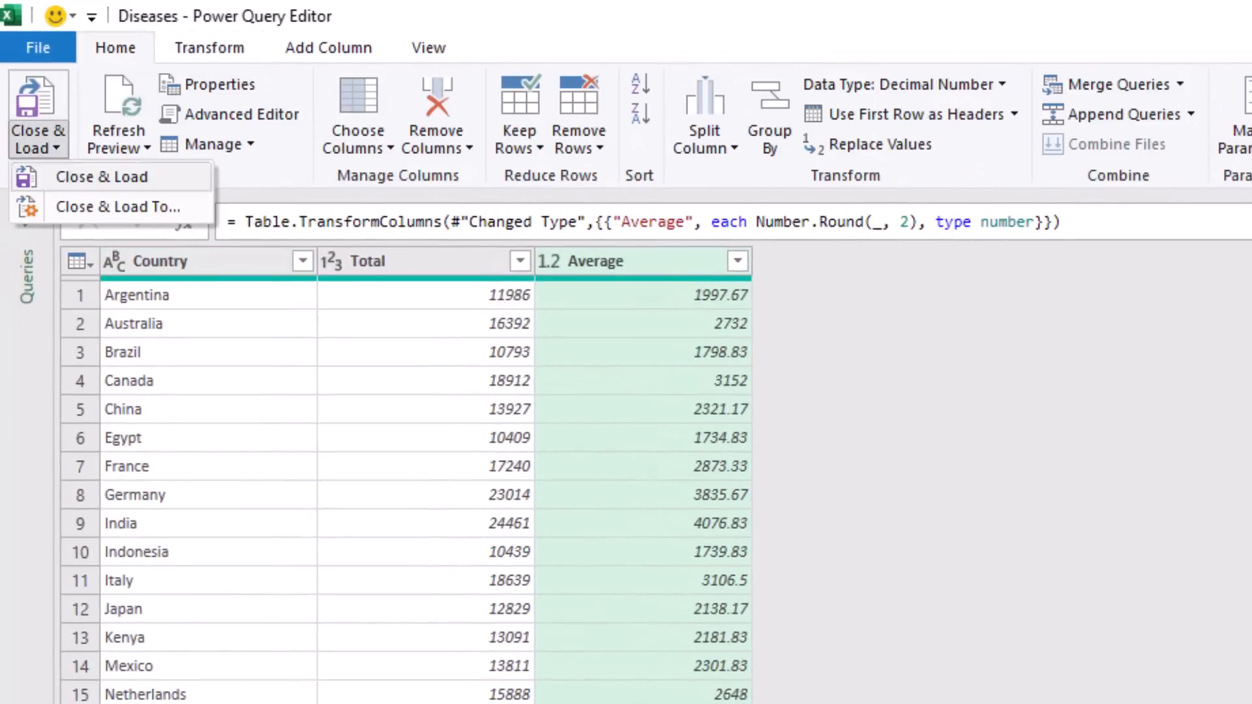
left_click(117, 207)
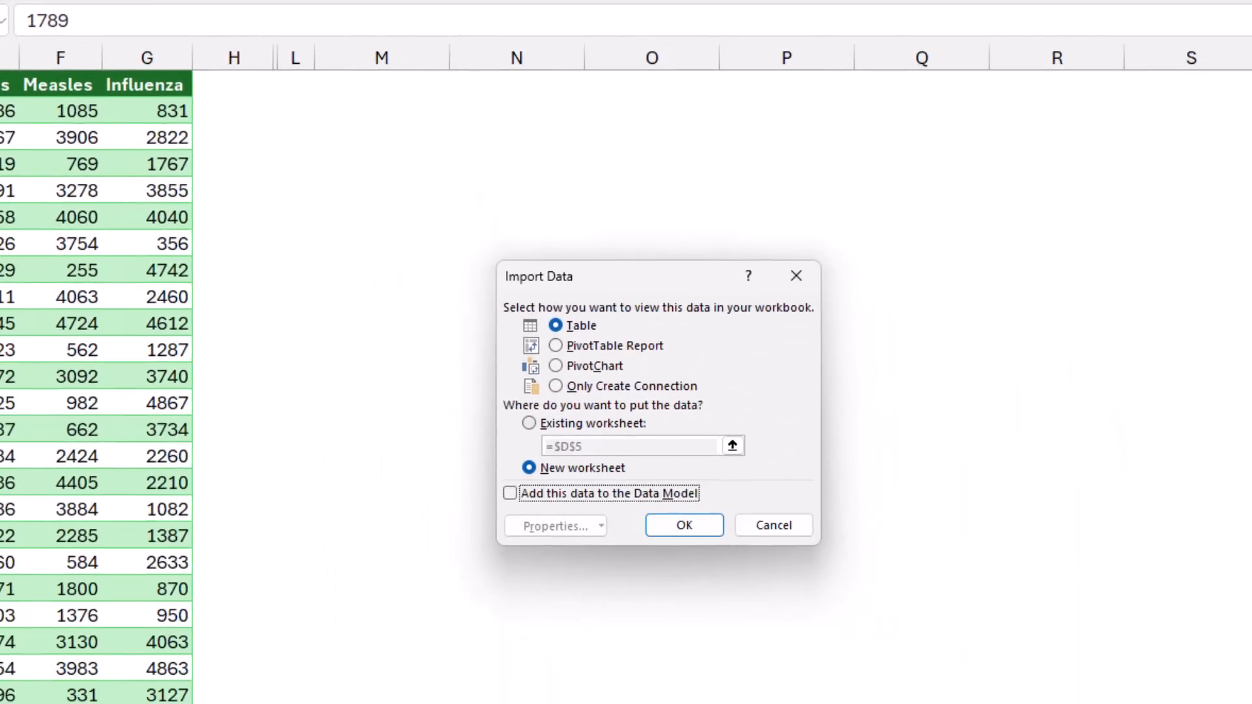
left_click(529, 423)
left_click(382, 84)
key("Return")
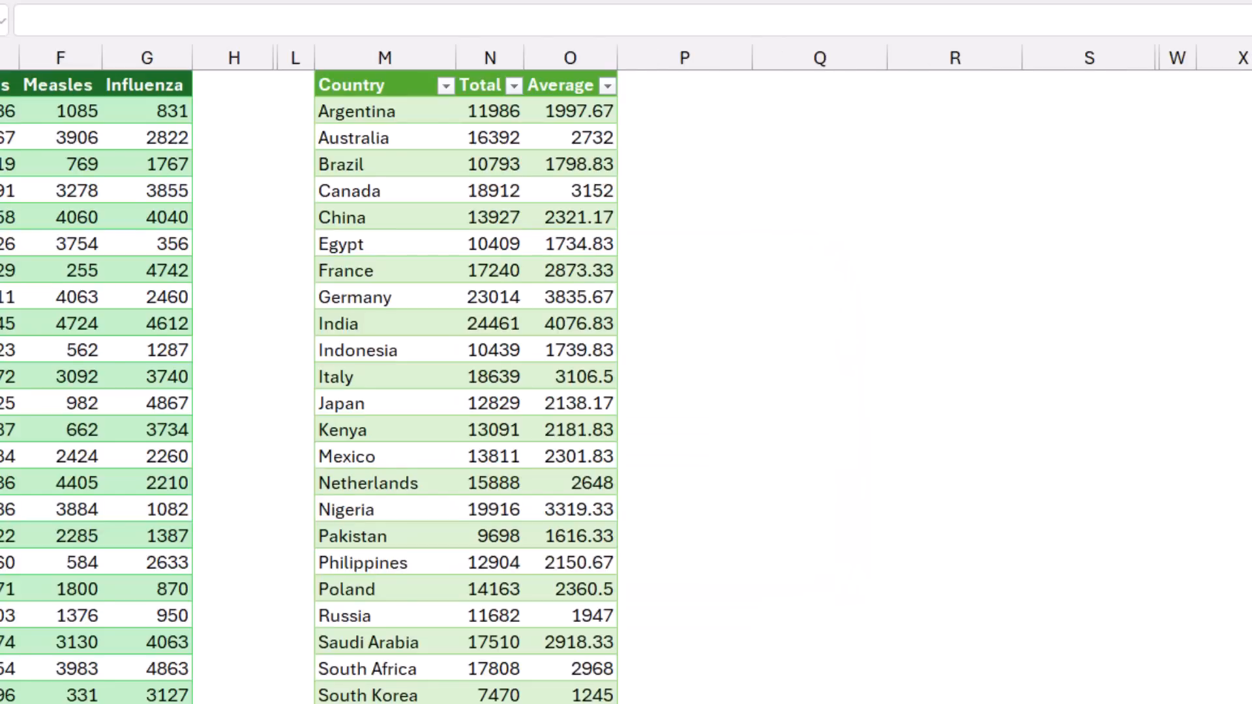
- Unhide the worksheet columns between H and L
left_click_drag(234, 58, 295, 58)
right_click(295, 58)
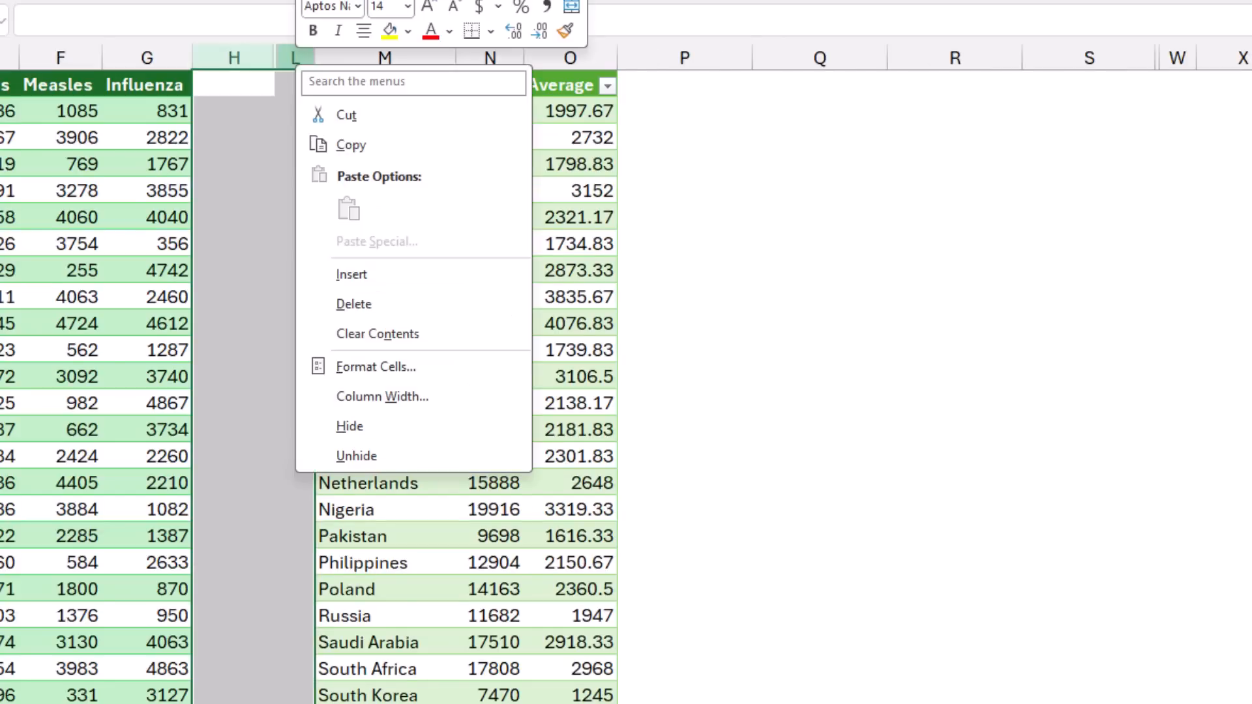
left_click(356, 455)
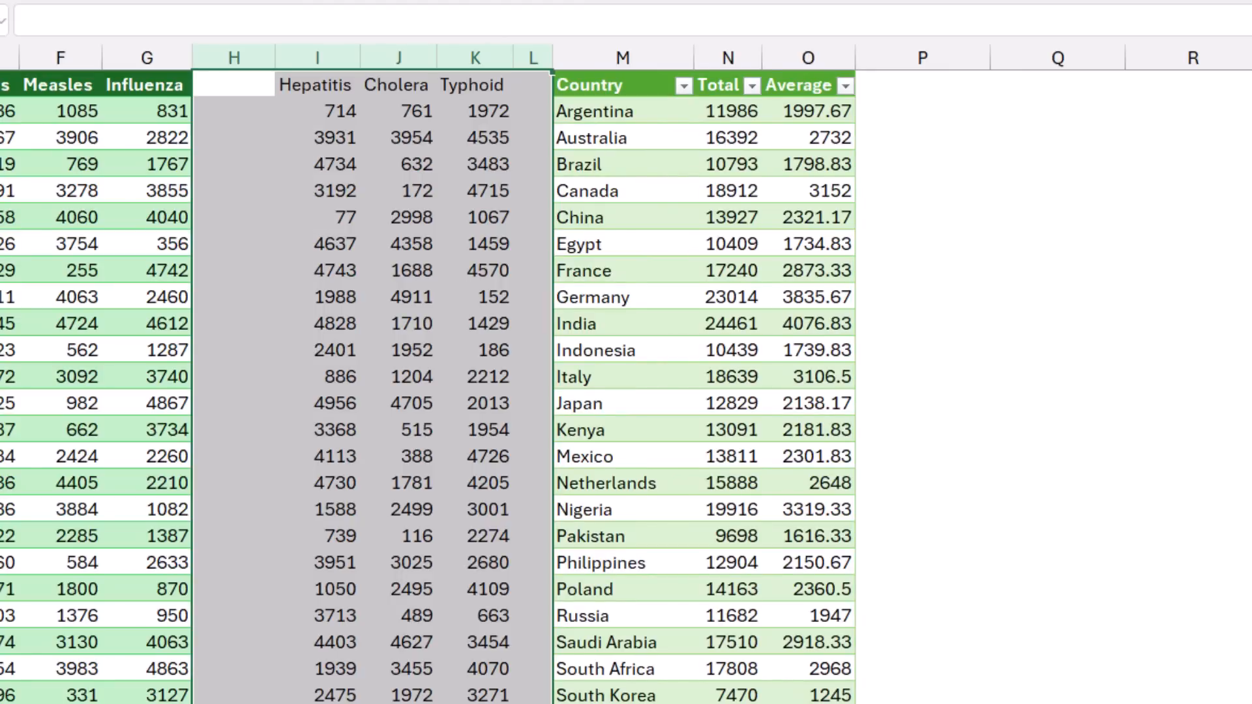
- Move the Hepatitis, Cholera and Typhoid data one column over to start at H1, so it joins the Diseases table beside Influenza
left_click_drag(316, 85, 483, 701)
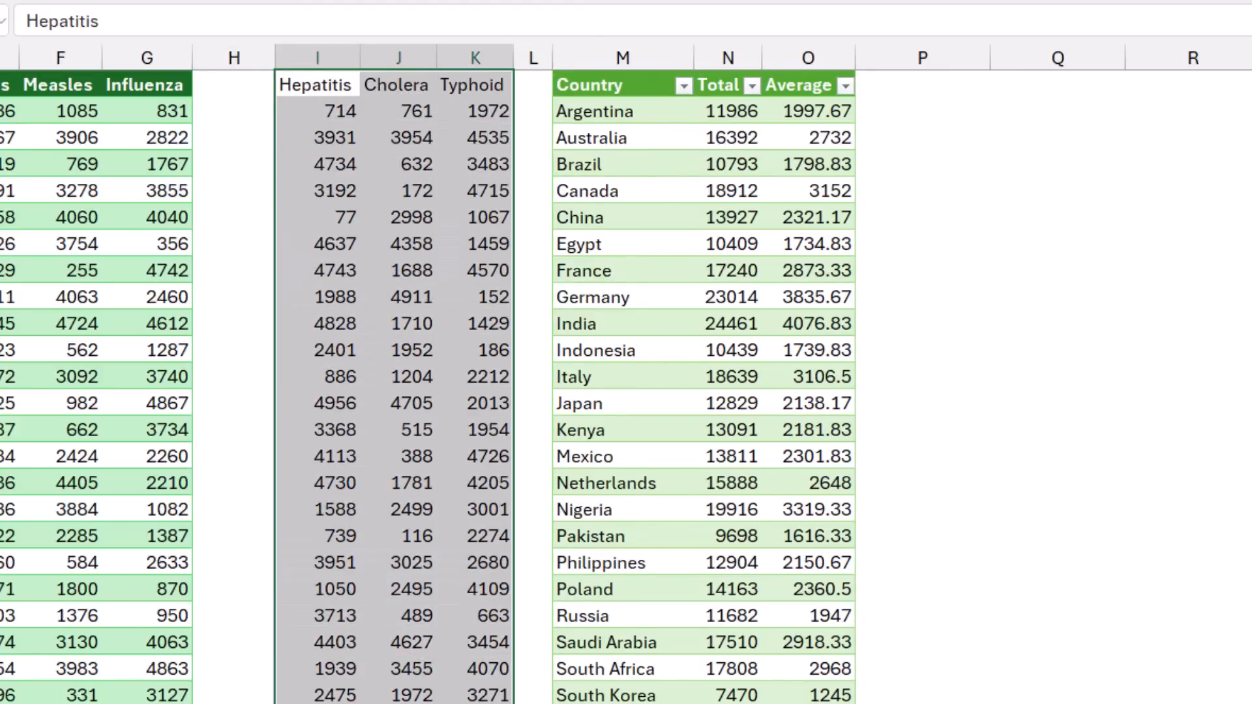
scroll(428, 386, "down", 1)
scroll(428, 386, "up", 1)
left_click_drag(339, 70, 265, 70)
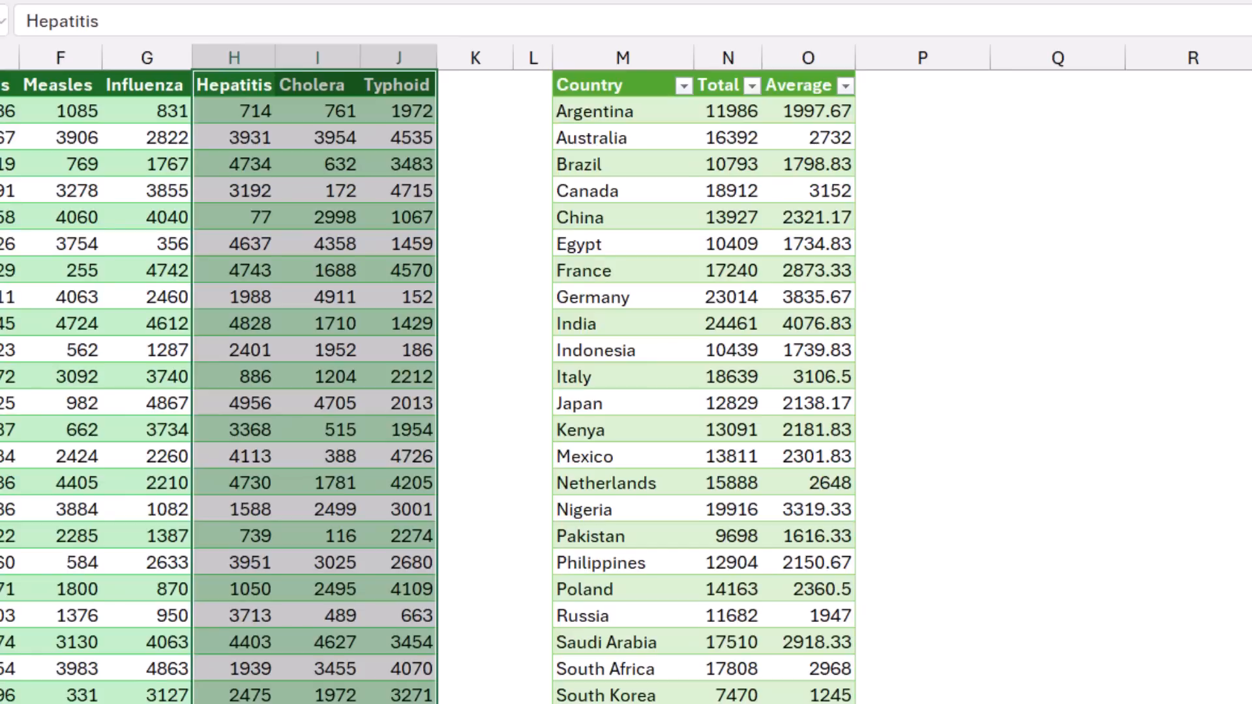
left_click(234, 191)
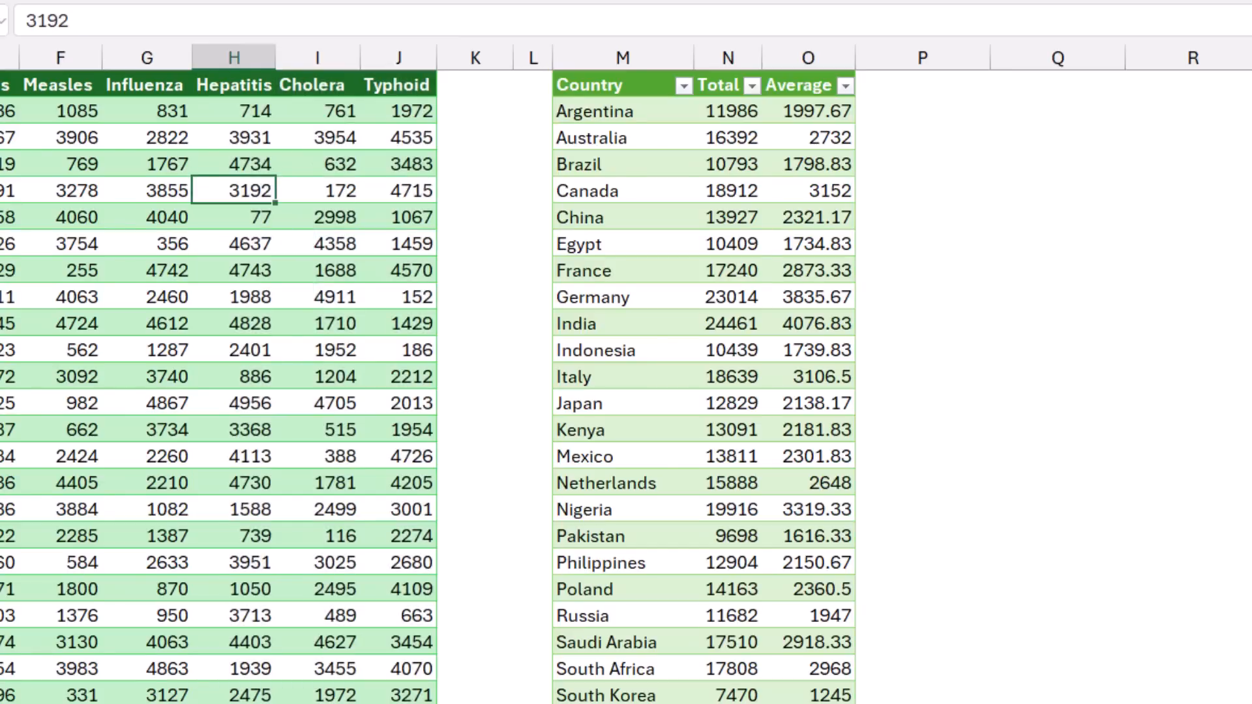